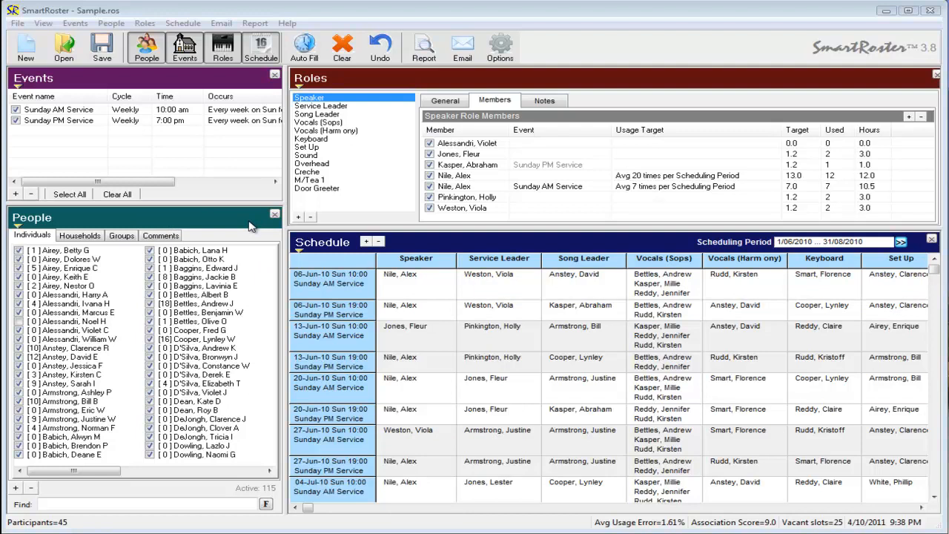
Hide the Events, Roles and Schedule panes so that only the People pane is shown
click(184, 46)
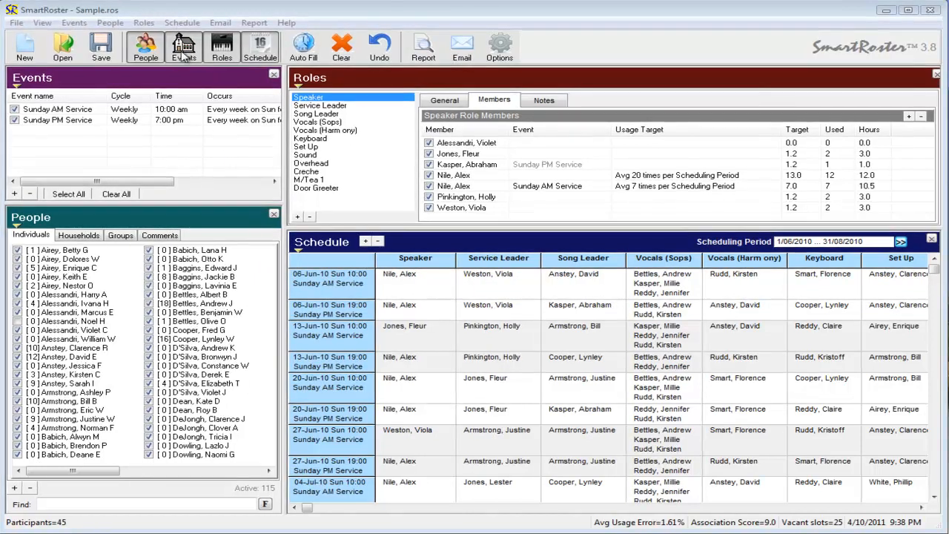
click(220, 54)
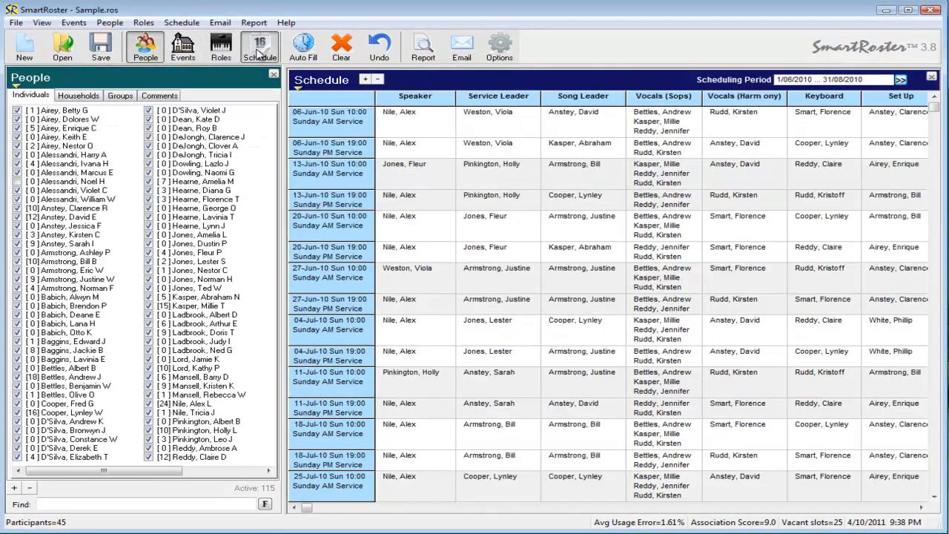
click(258, 55)
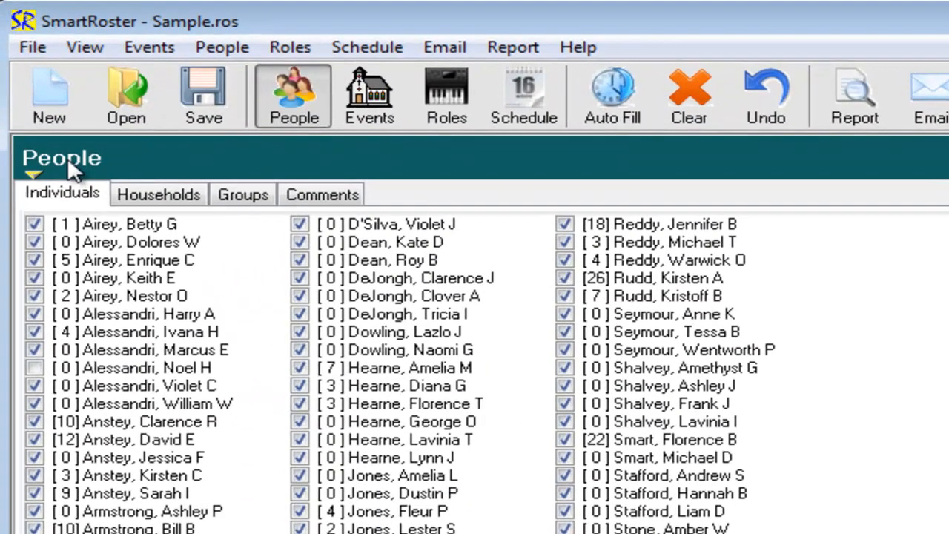
Create a new person record and enter the person's last name and preferred name
click(34, 80)
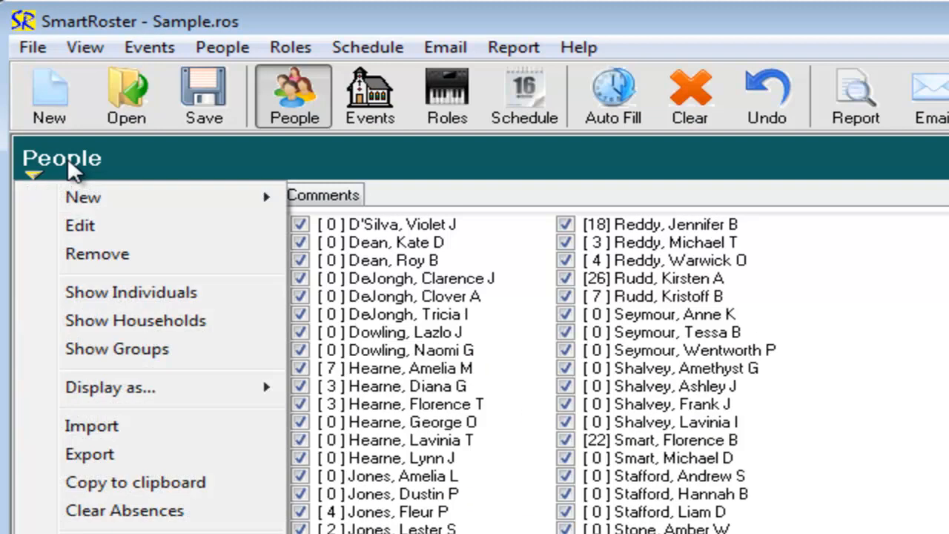
mouse_move(84, 198)
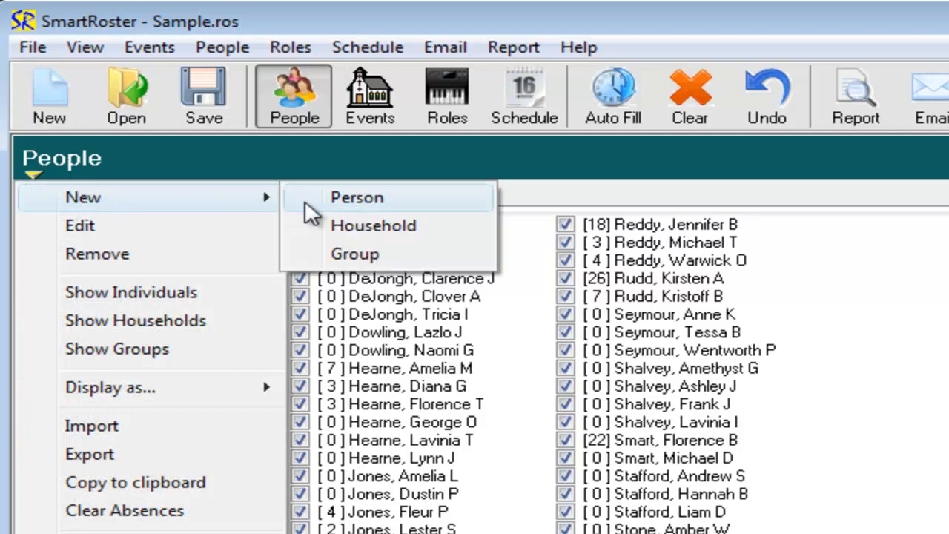
click(348, 199)
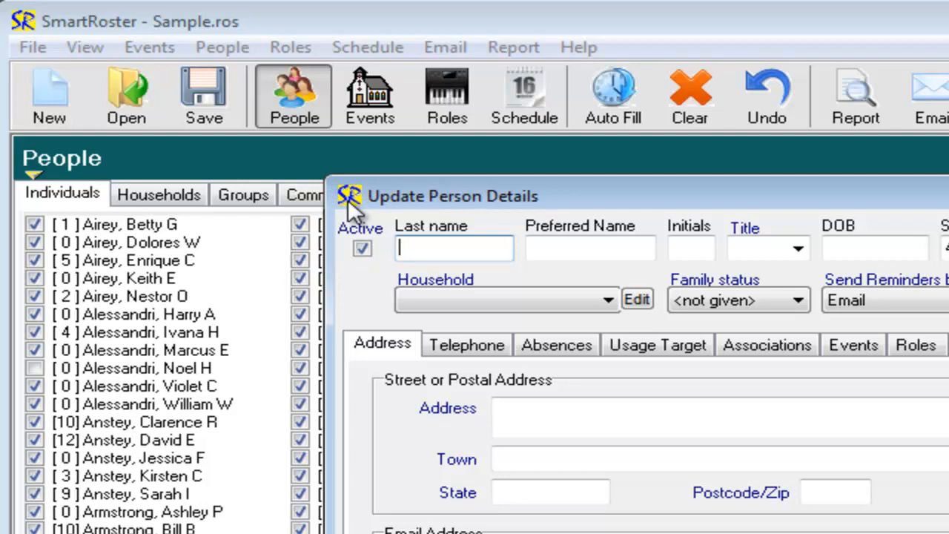
text(Smith)
key(Tab)
text(John)
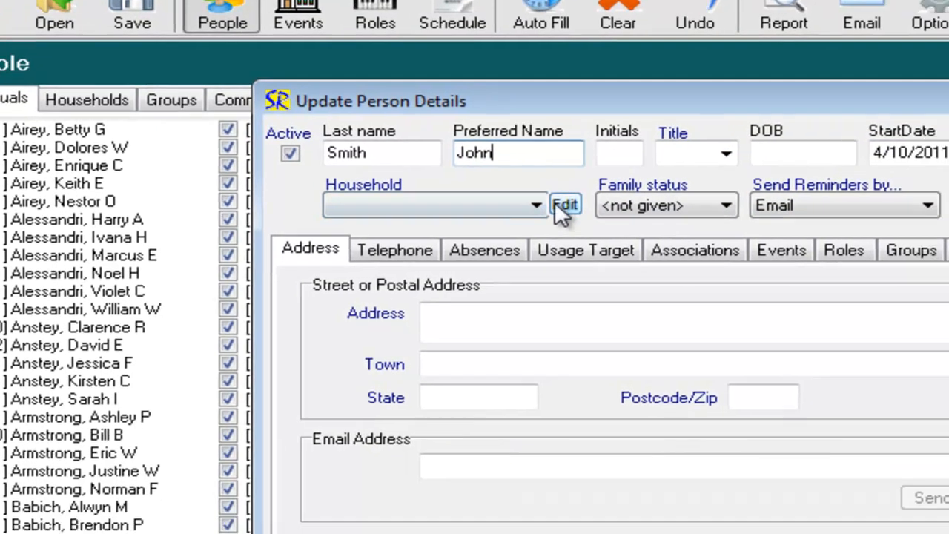
Create a new household under the person's last name and assign the person to it
click(606, 298)
drag(483, 194, 484, 332)
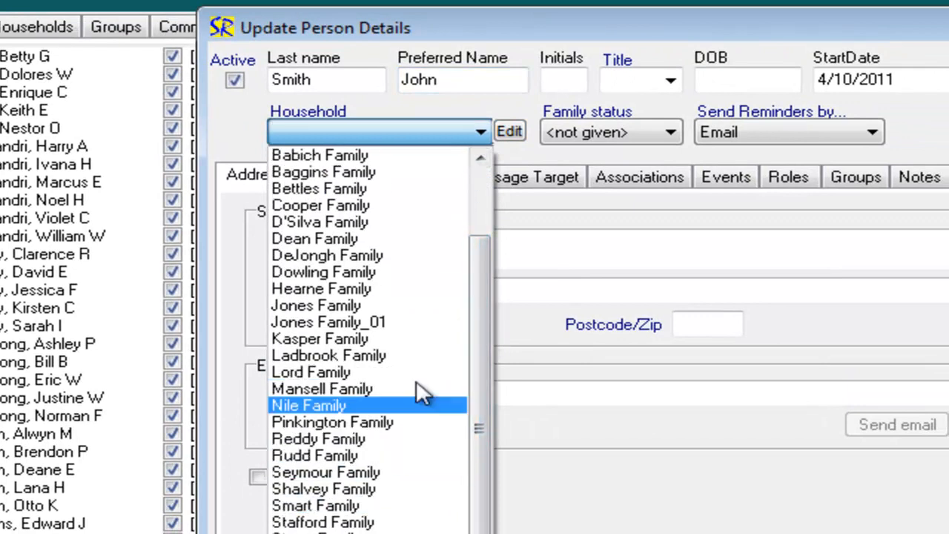
click(412, 128)
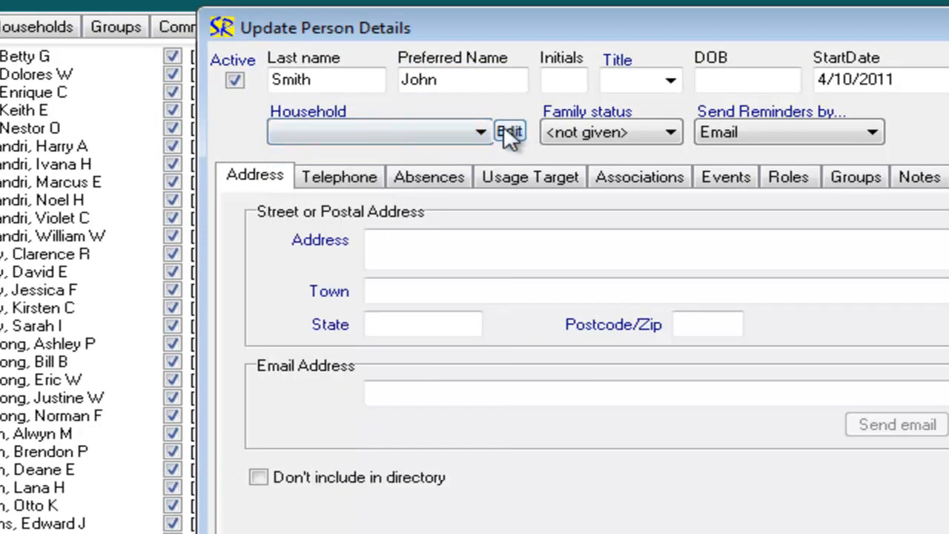
click(395, 132)
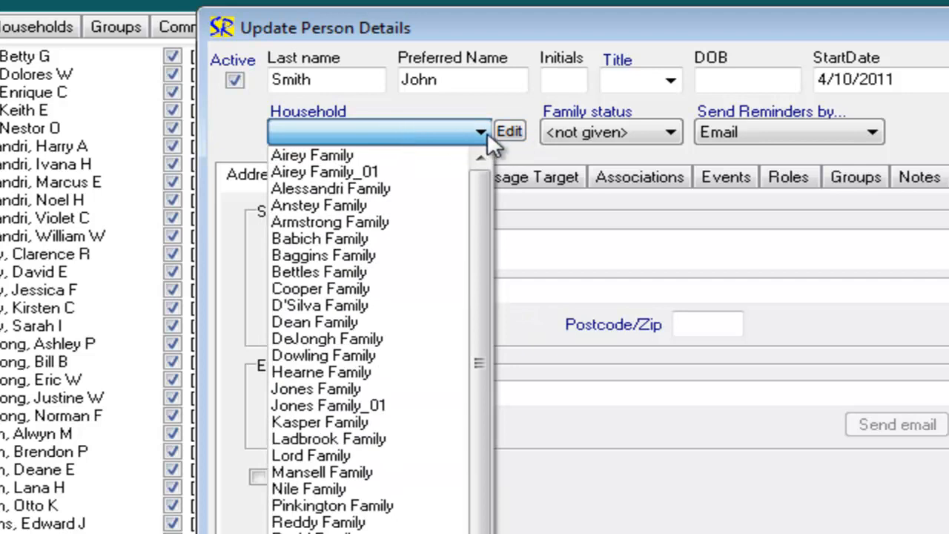
click(511, 132)
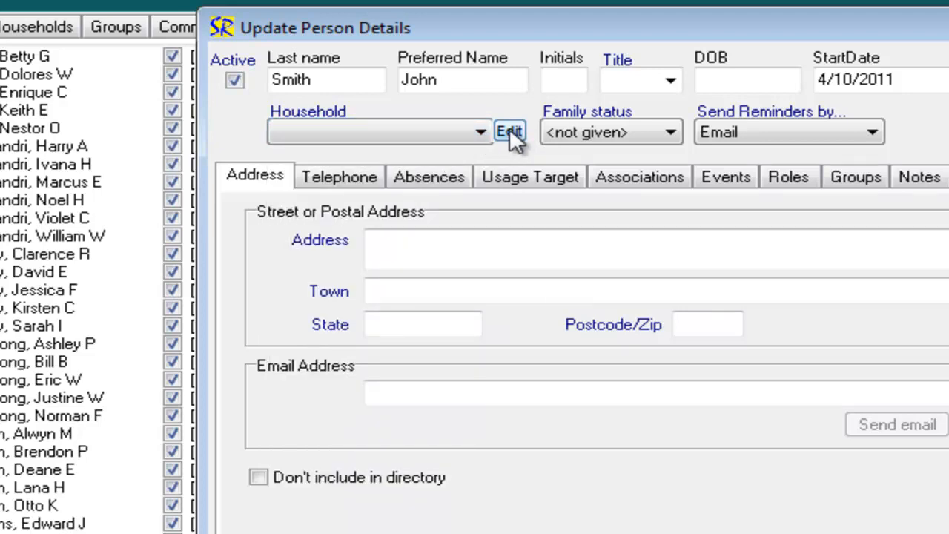
click(510, 130)
text(Smith)
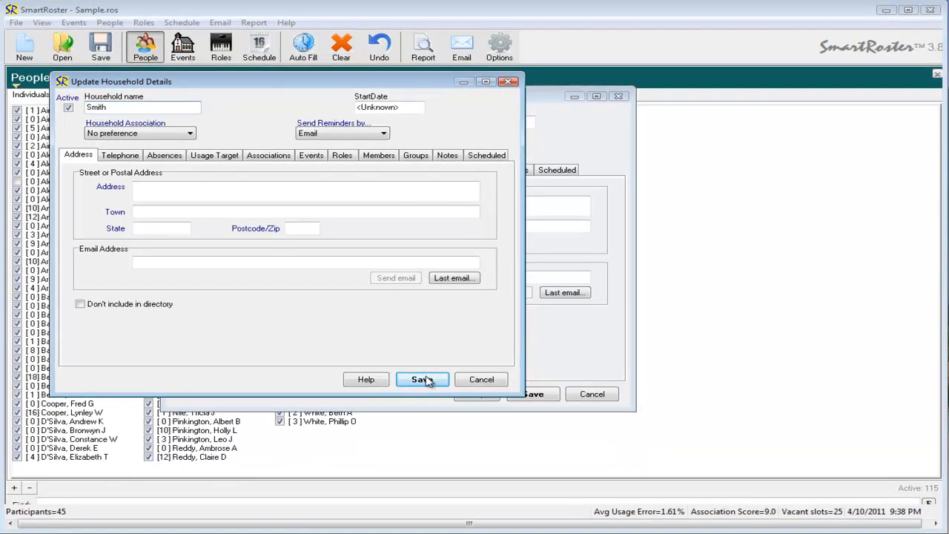
click(423, 382)
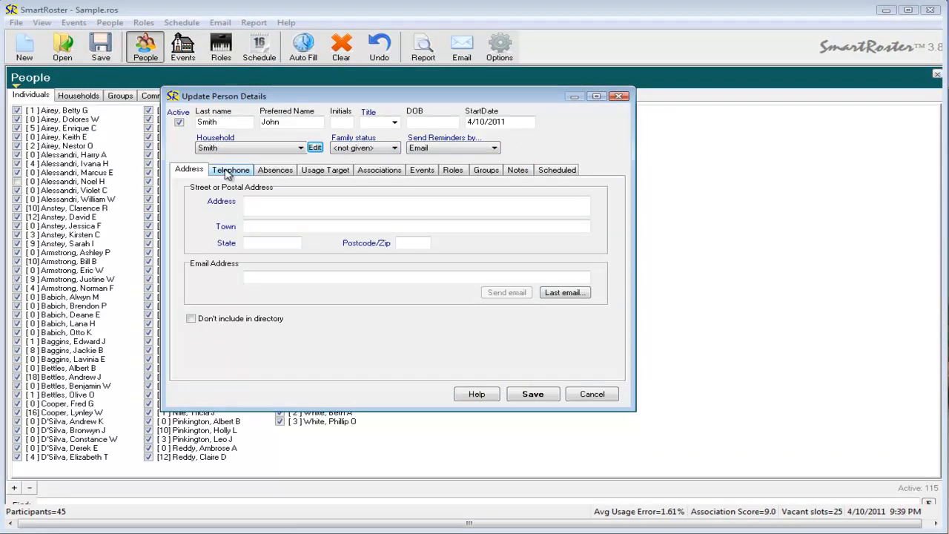
Start a new absence for the person and choose the DateRange type
click(228, 170)
click(204, 171)
click(236, 171)
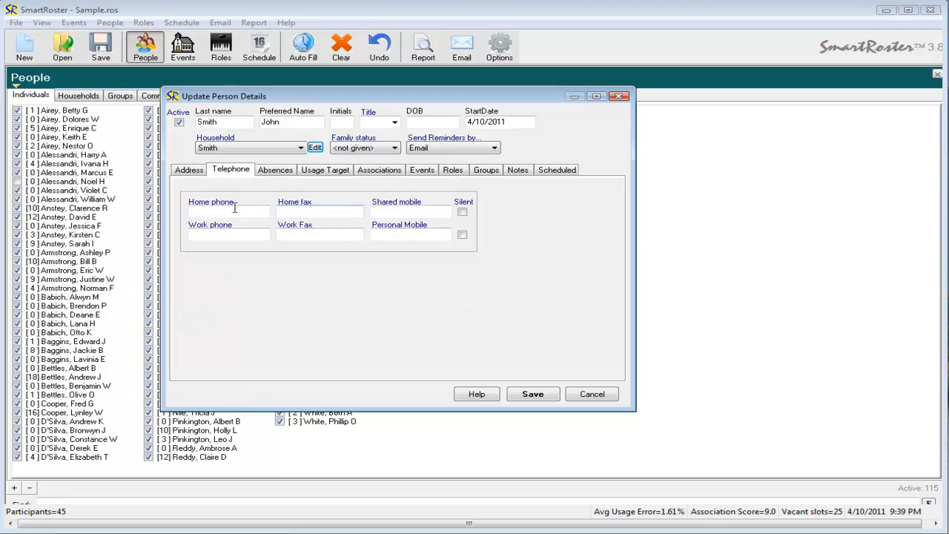
click(277, 173)
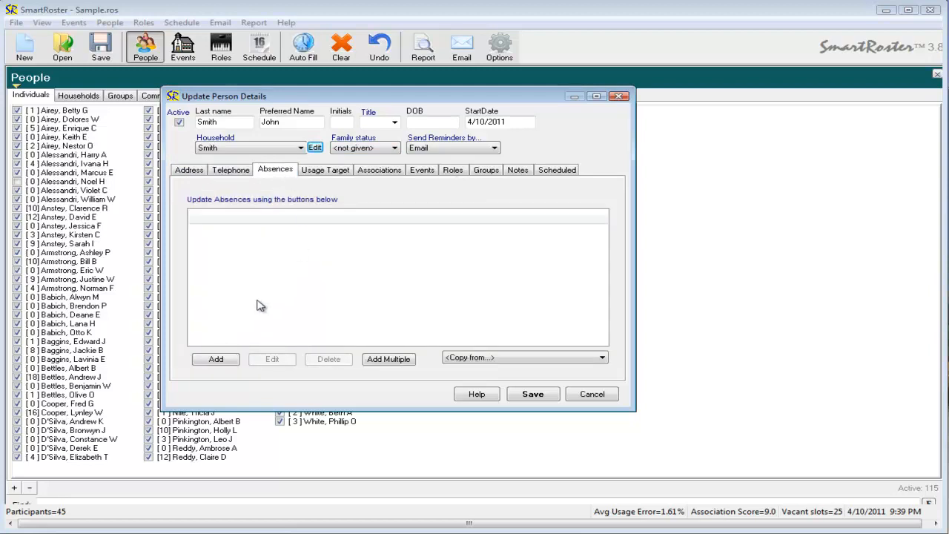
click(219, 359)
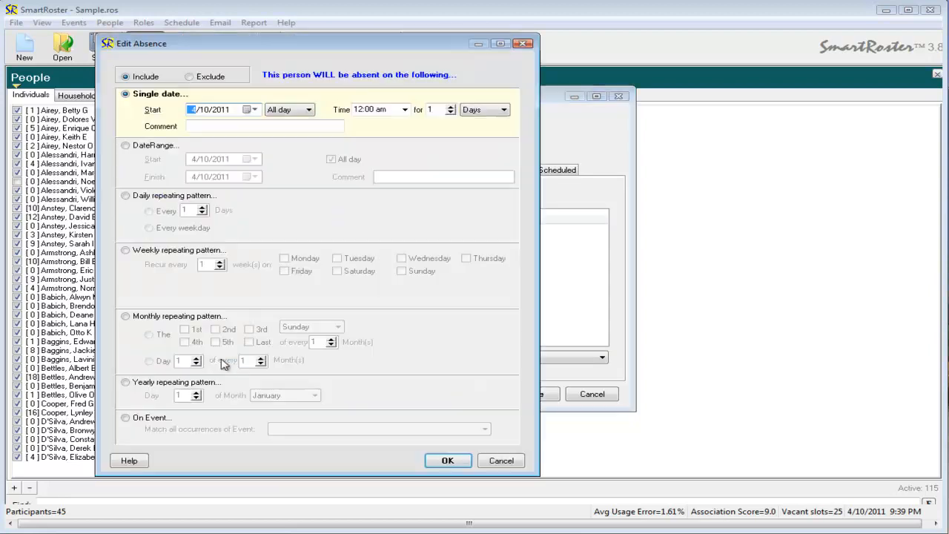
click(127, 146)
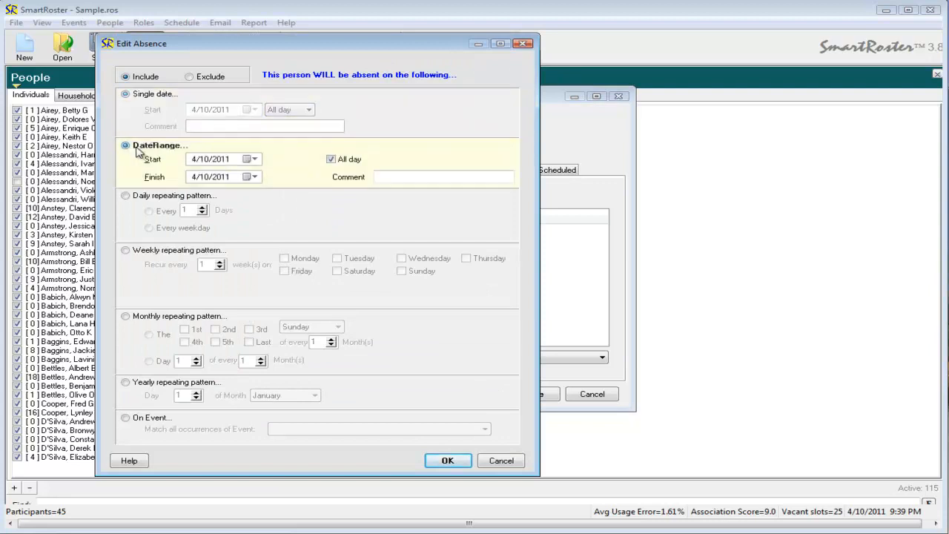
Set the absence to run from 4/11/2011 to 18/11/2011 and save the person record
click(255, 160)
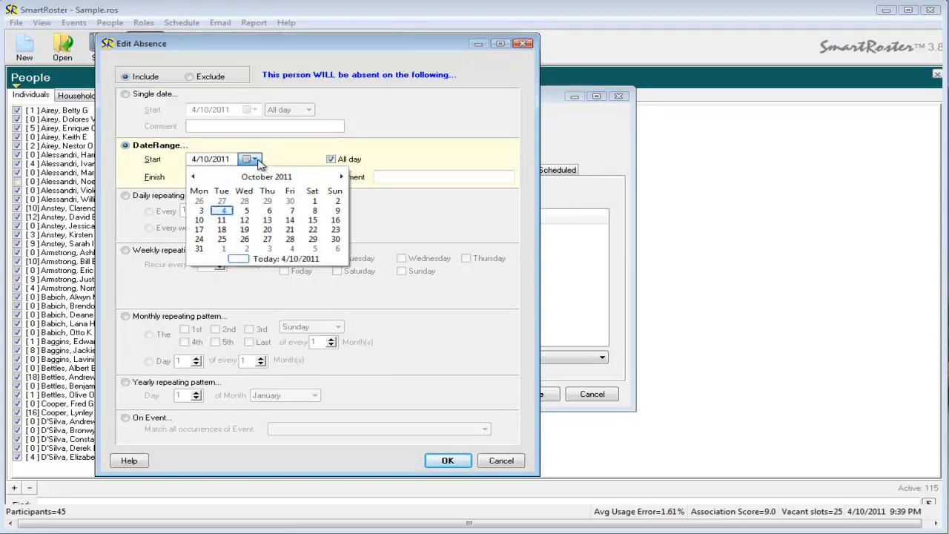
click(340, 177)
click(290, 211)
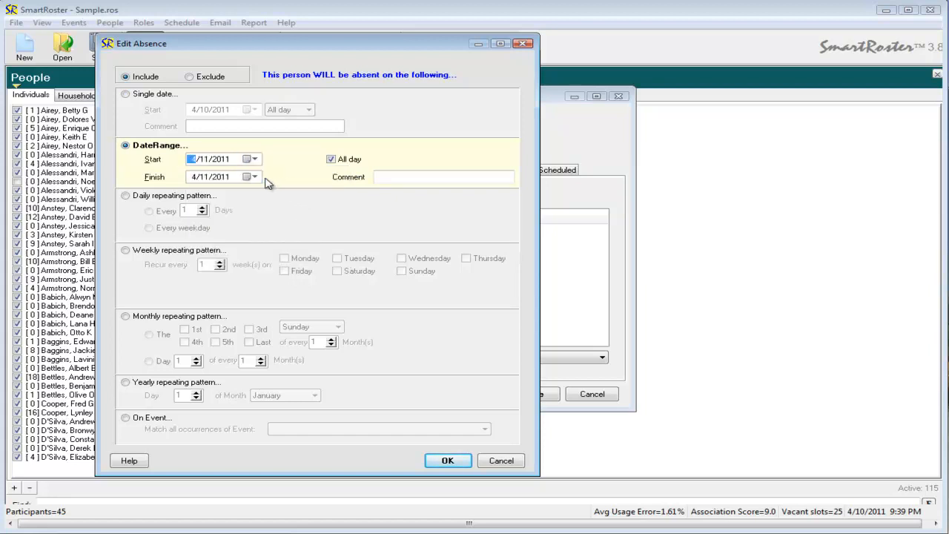
click(255, 177)
click(294, 223)
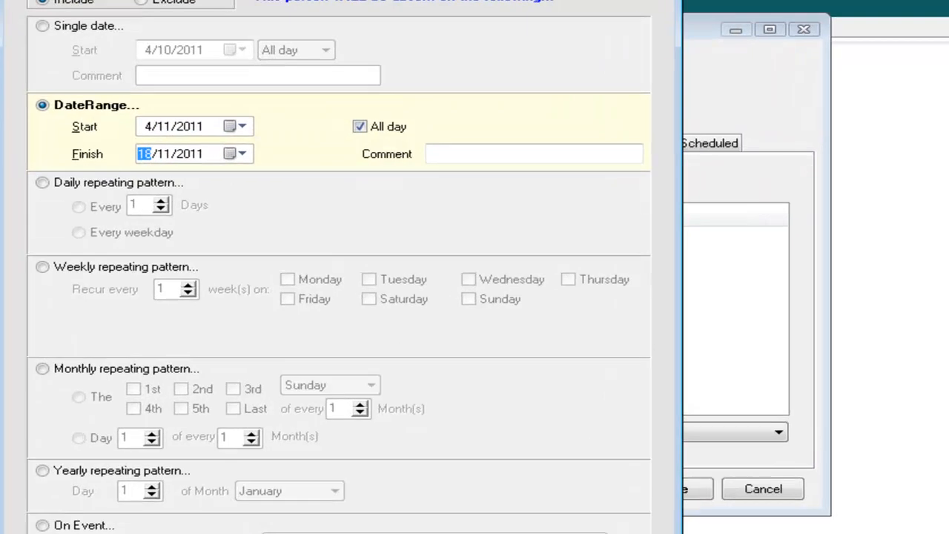
click(447, 461)
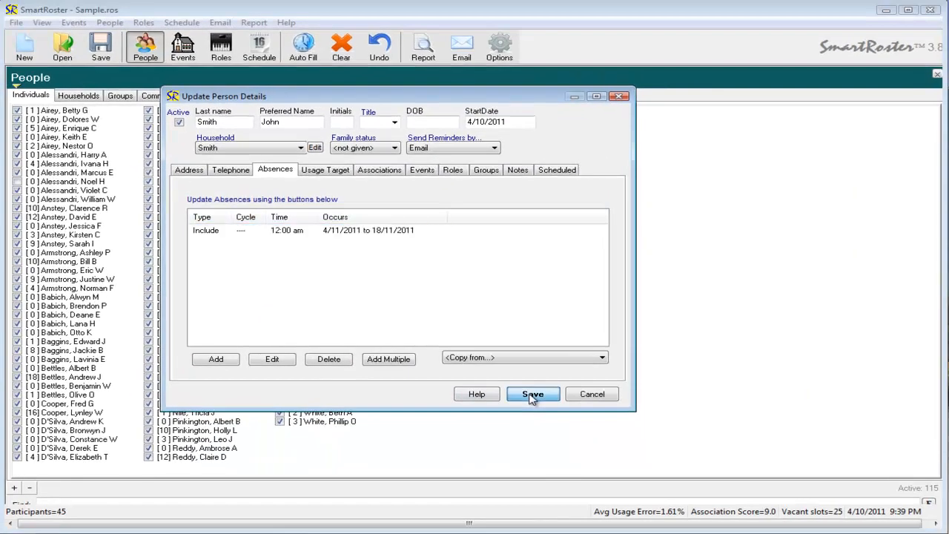
click(695, 504)
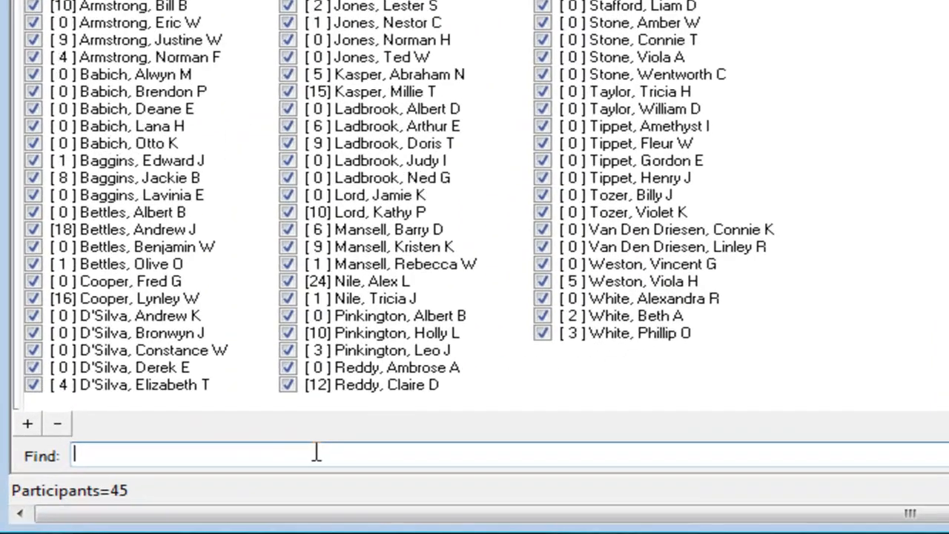
Find the new person in the People list by last name and reopen the record for editing
text(smith)
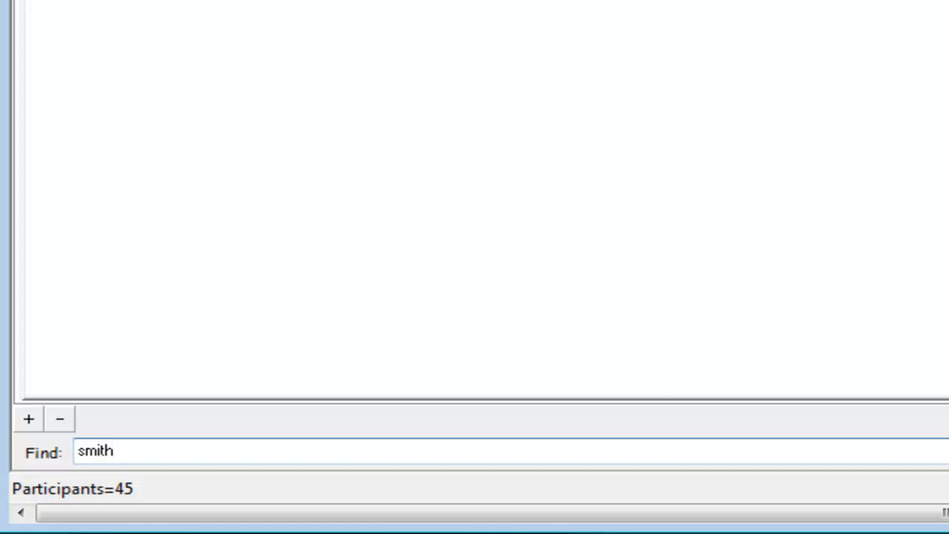
click(127, 83)
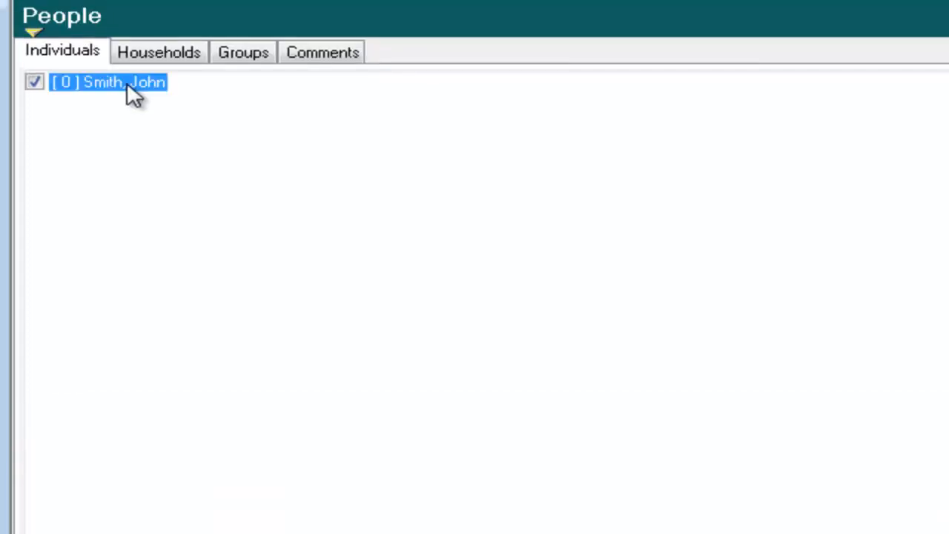
double_click(127, 82)
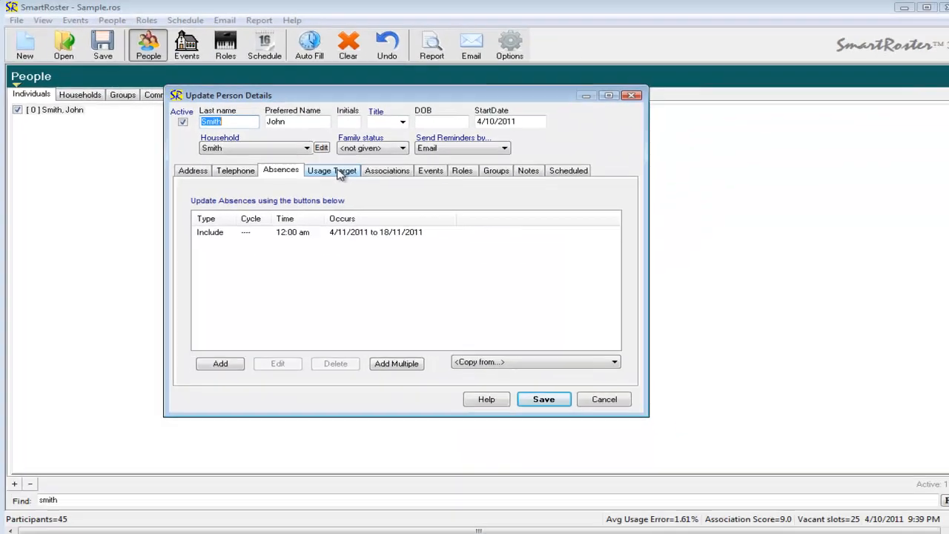
Set the enforced break between the person's successive timeslots to 14 days
click(670, 202)
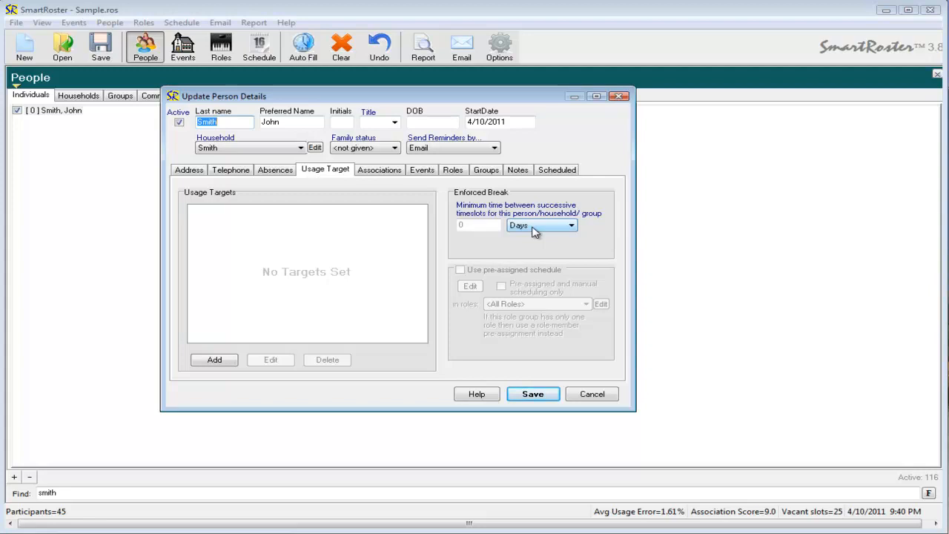
click(489, 225)
text(14)
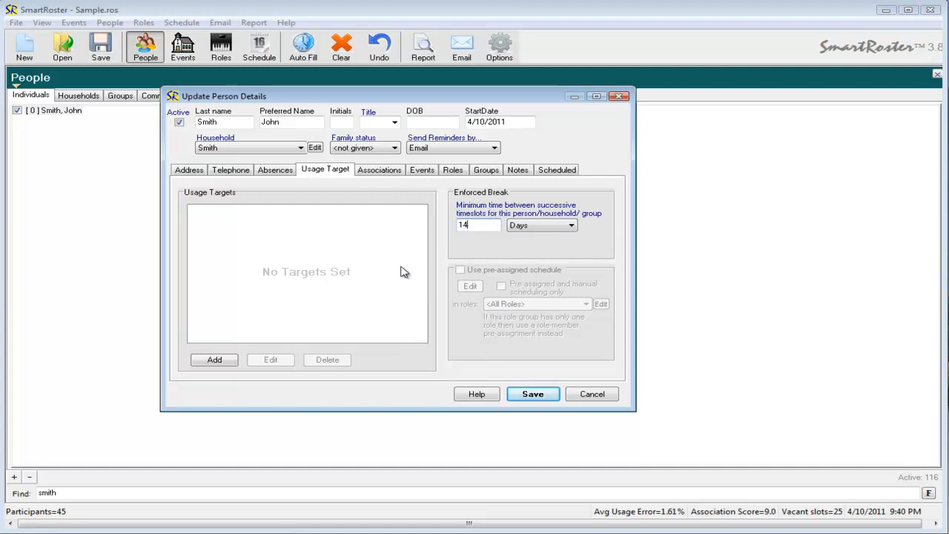
Add an association preference with the first person listed after the Alessandri Family entry, set to Always keep together
click(387, 173)
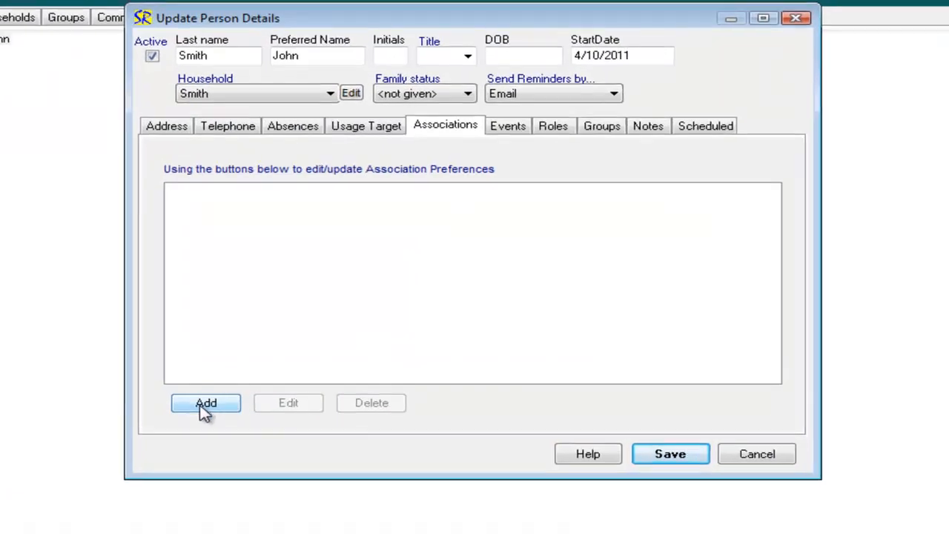
click(216, 360)
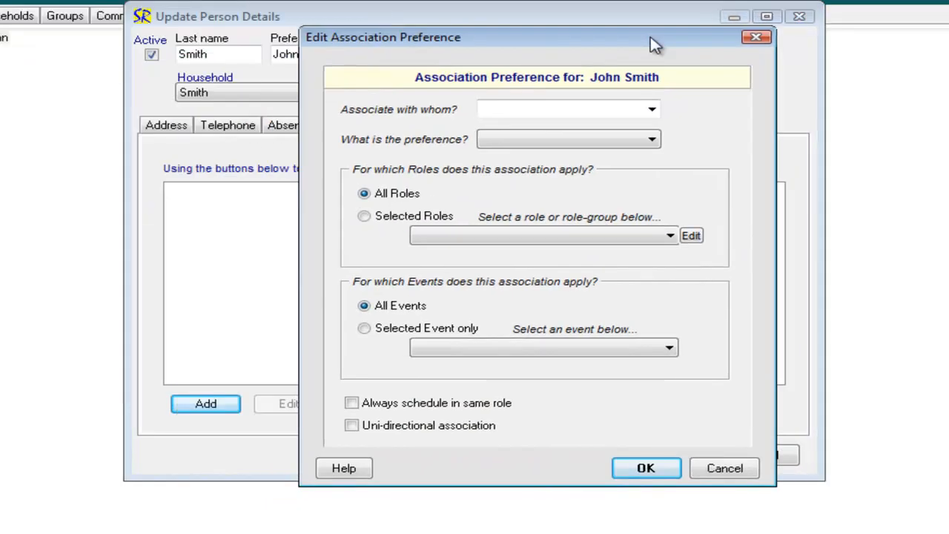
click(651, 110)
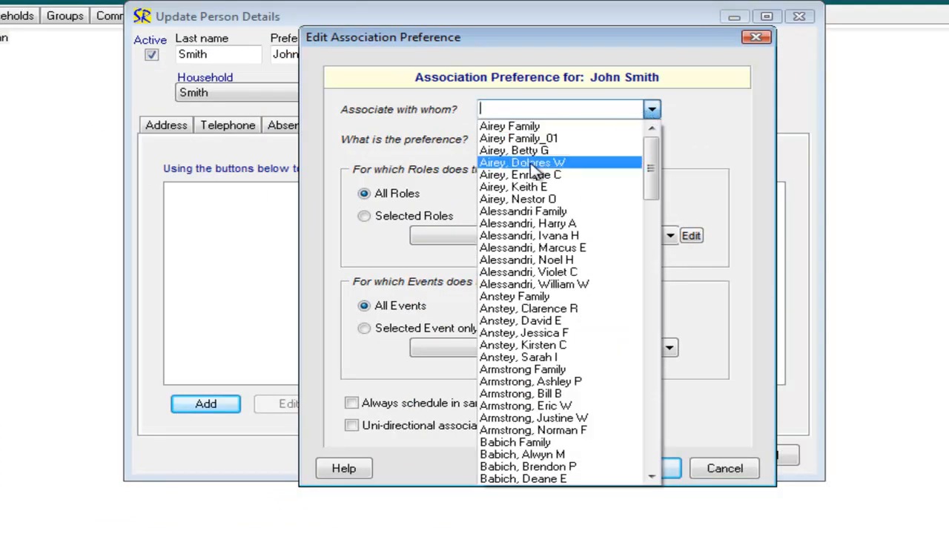
click(556, 224)
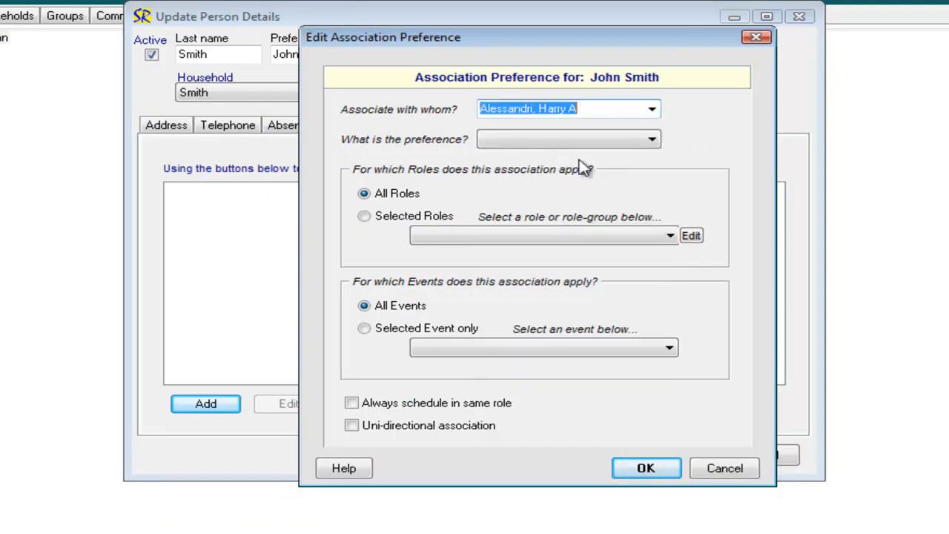
click(652, 141)
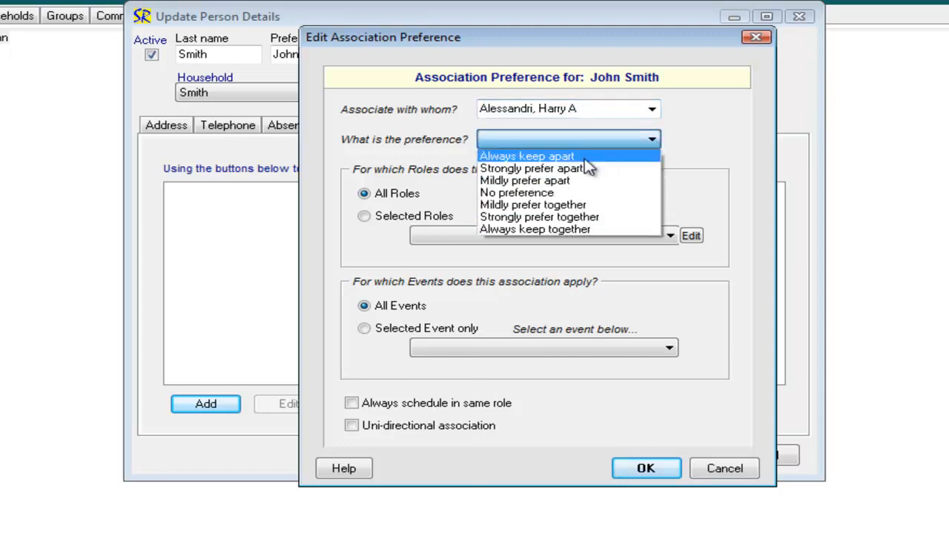
click(570, 230)
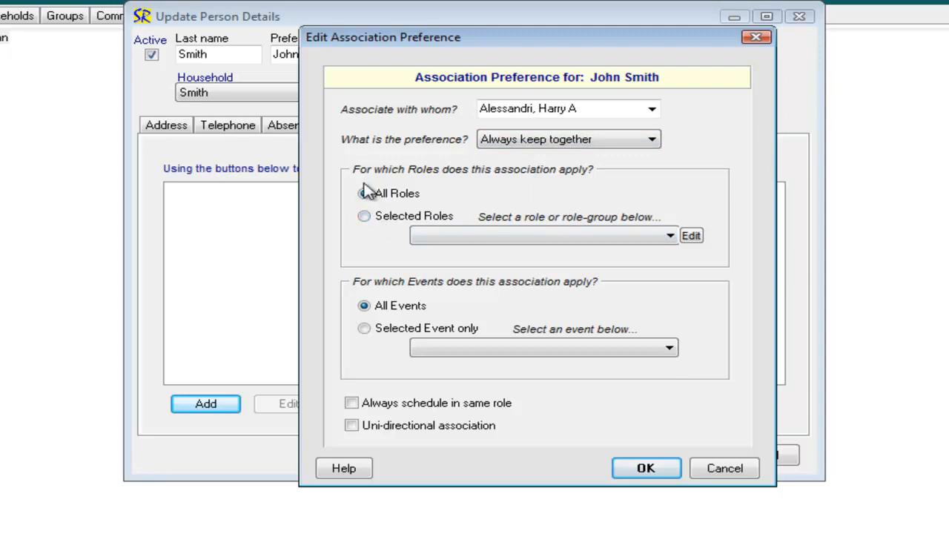
Apply the association preference to all roles and all events, and confirm it
click(364, 216)
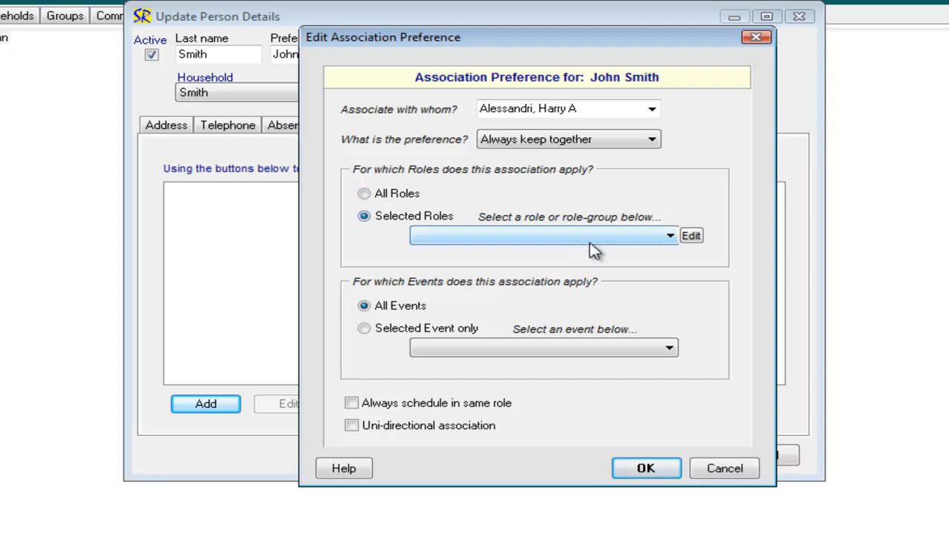
click(667, 238)
click(668, 238)
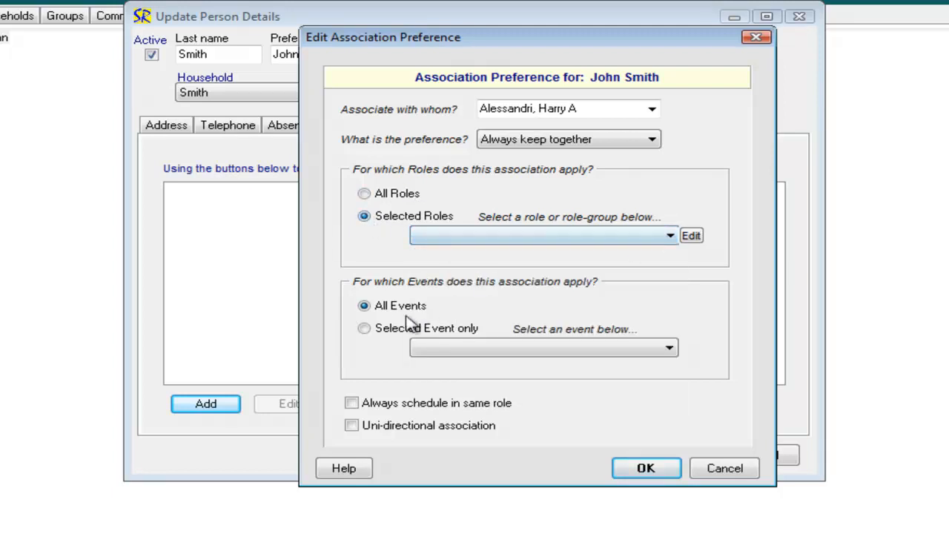
click(364, 194)
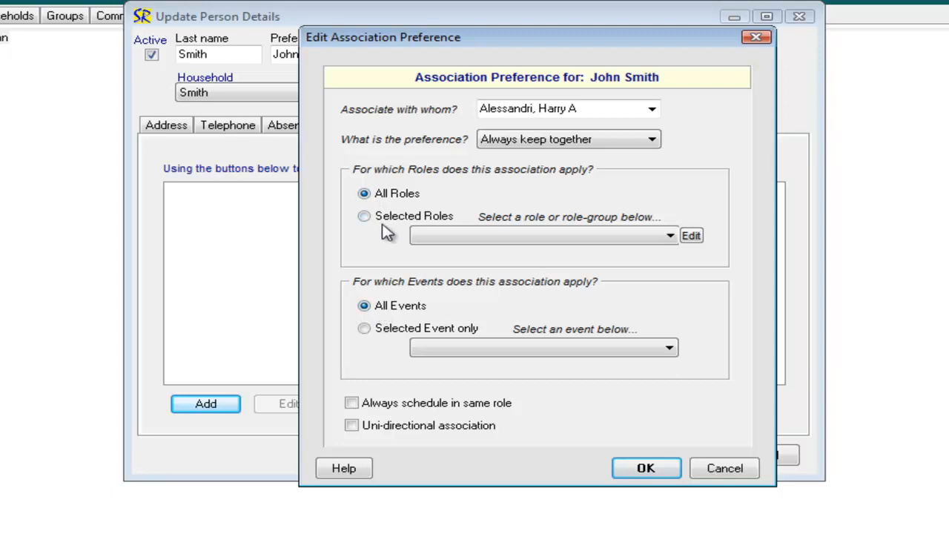
click(394, 331)
click(393, 309)
click(646, 469)
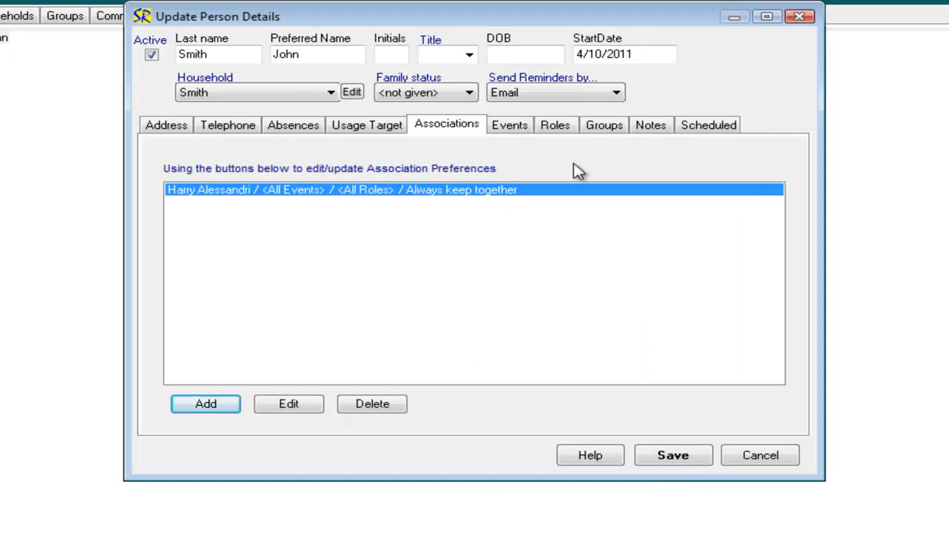
Exclude the person from the Sunday PM Service in the event assignments
click(515, 127)
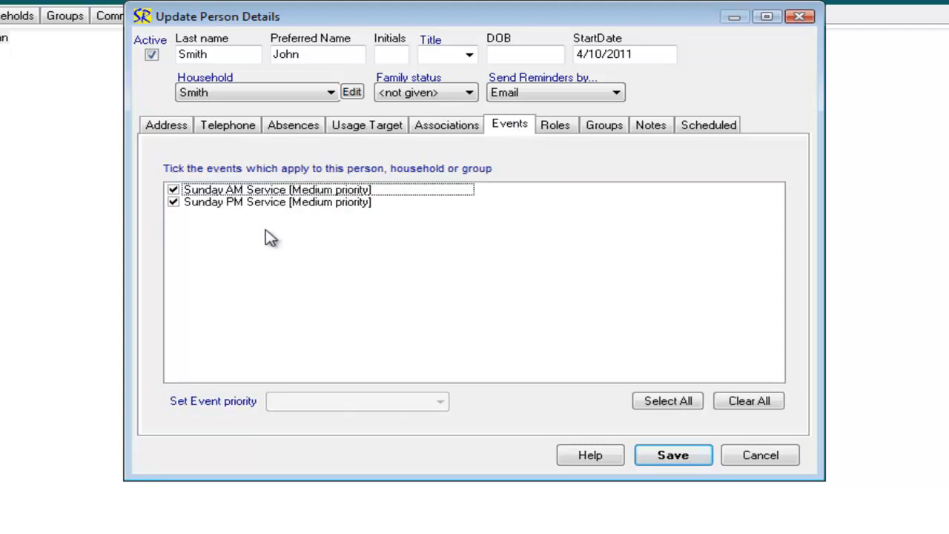
click(174, 202)
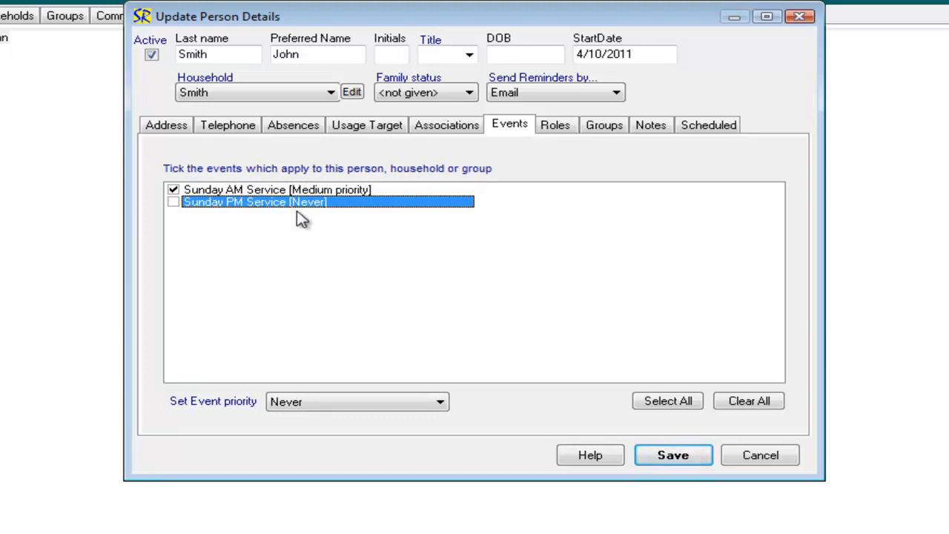
Add the person to the Service Leader and Set Up roles, and save the record
click(564, 133)
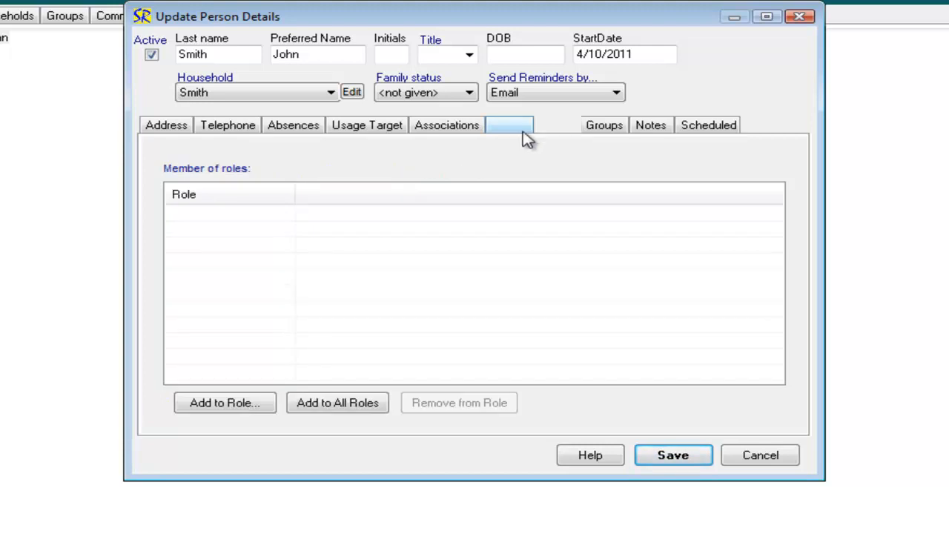
click(236, 402)
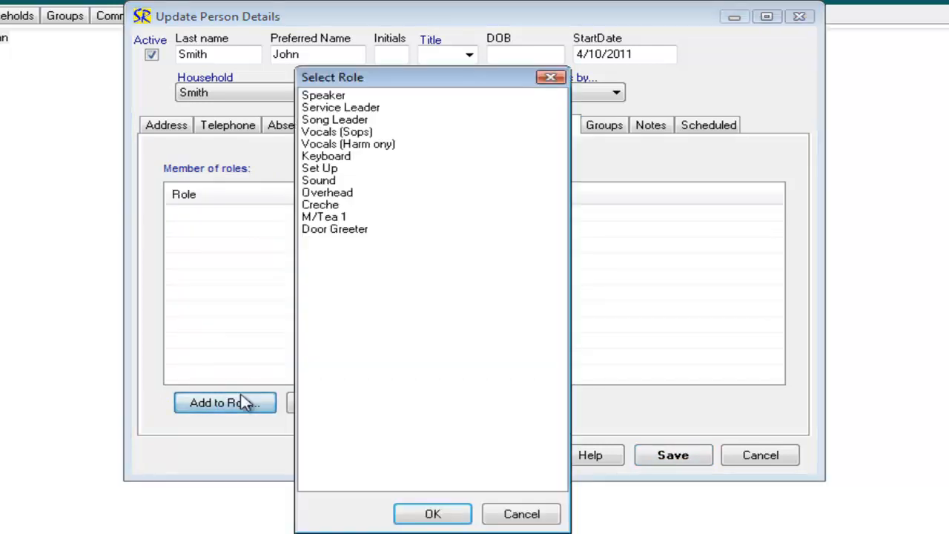
click(326, 109)
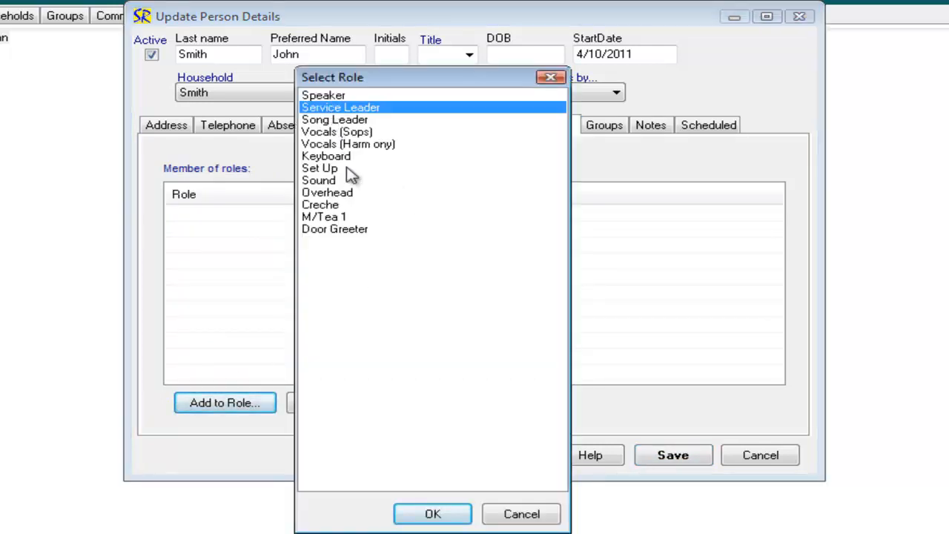
click(450, 501)
click(241, 404)
click(323, 156)
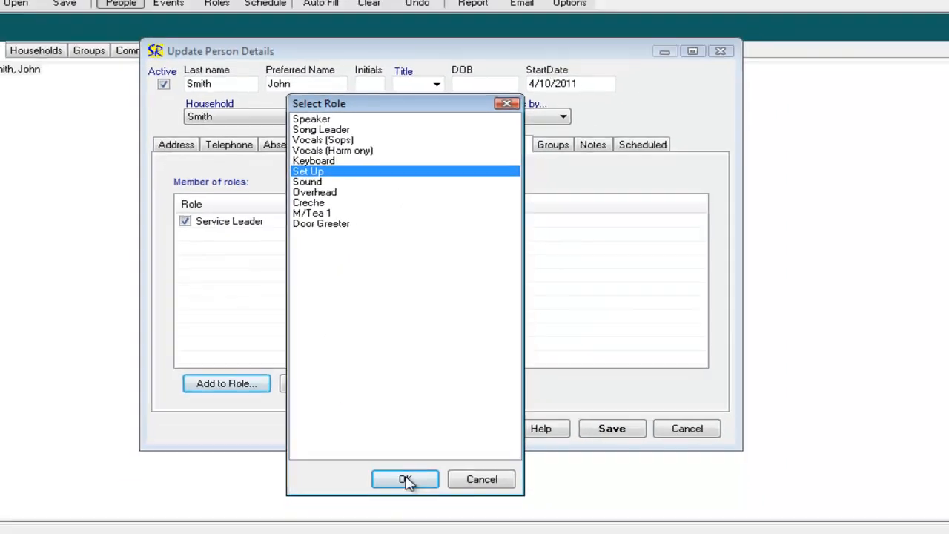
click(407, 480)
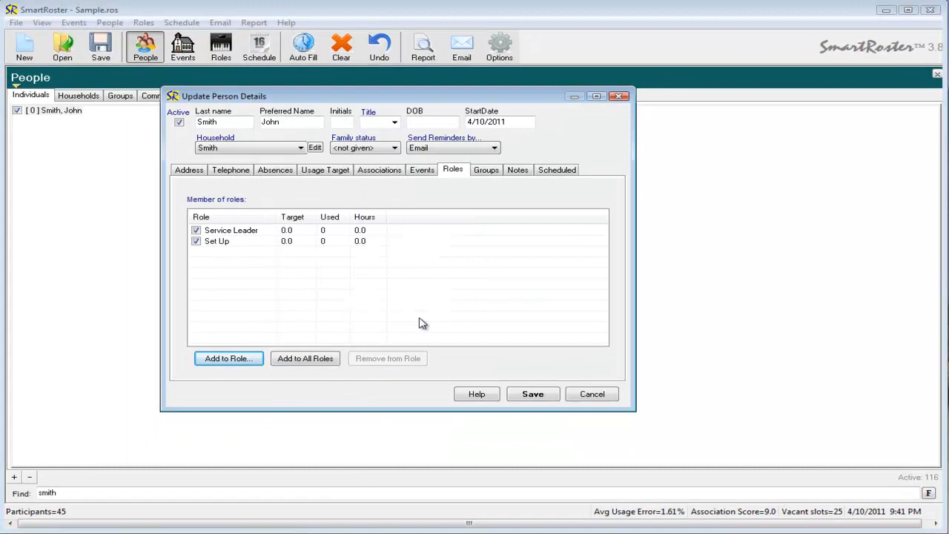
click(541, 393)
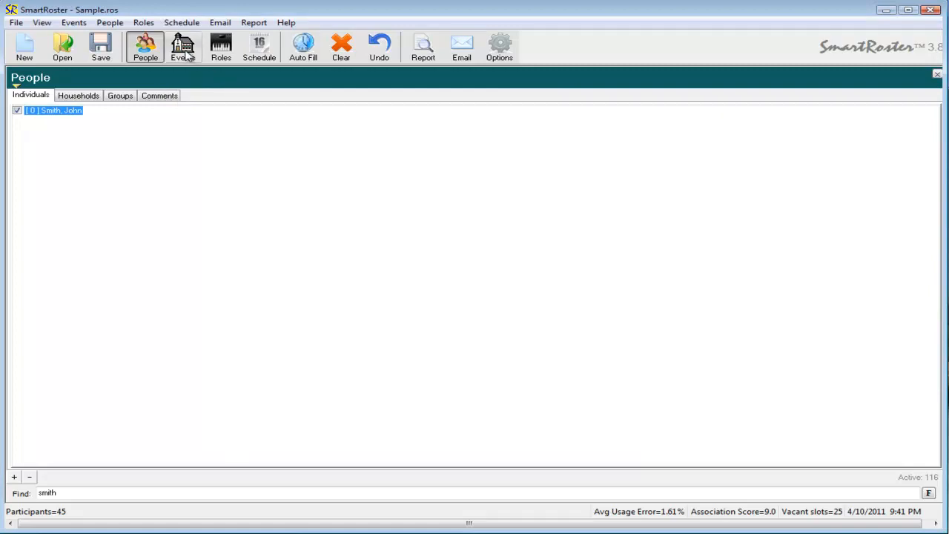
Check the new person's entry among the Service Leader role members against the roles in their personal record
click(222, 47)
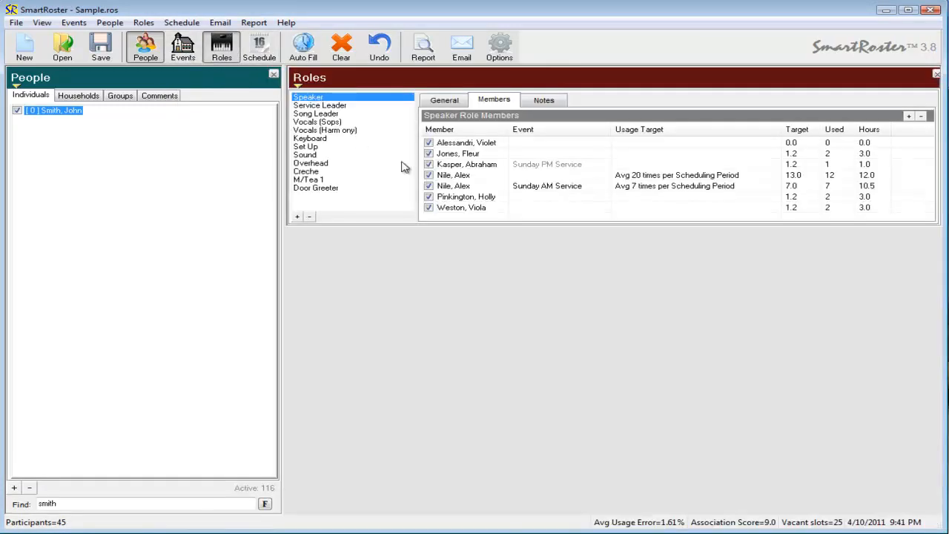
click(331, 109)
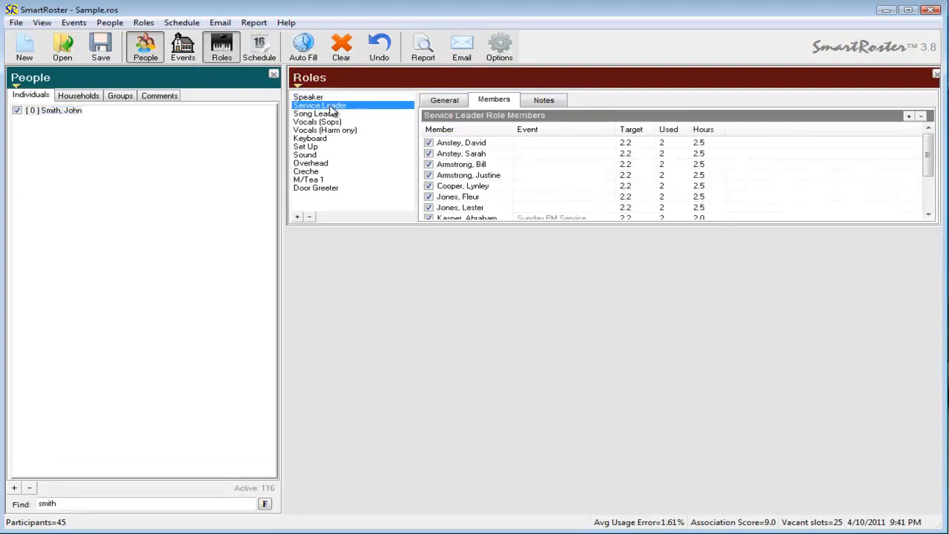
double_click(65, 111)
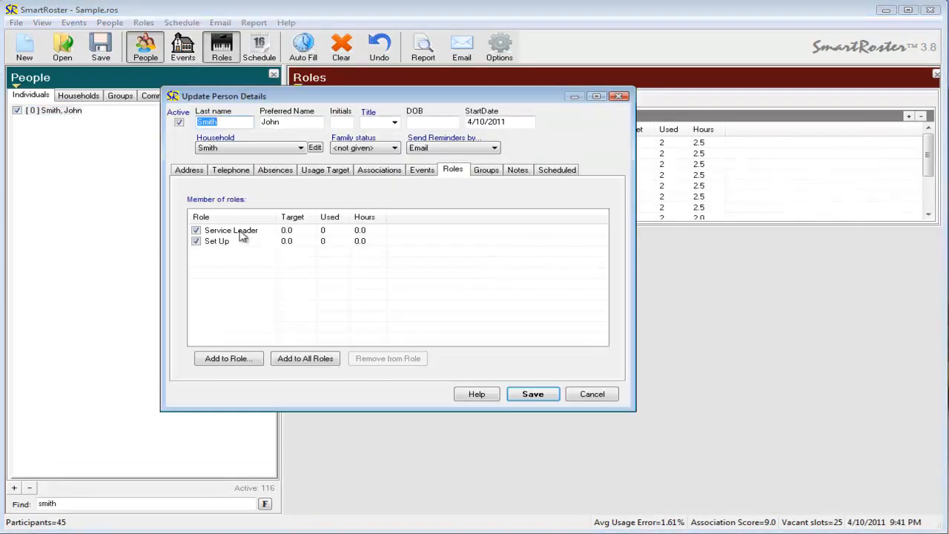
click(598, 393)
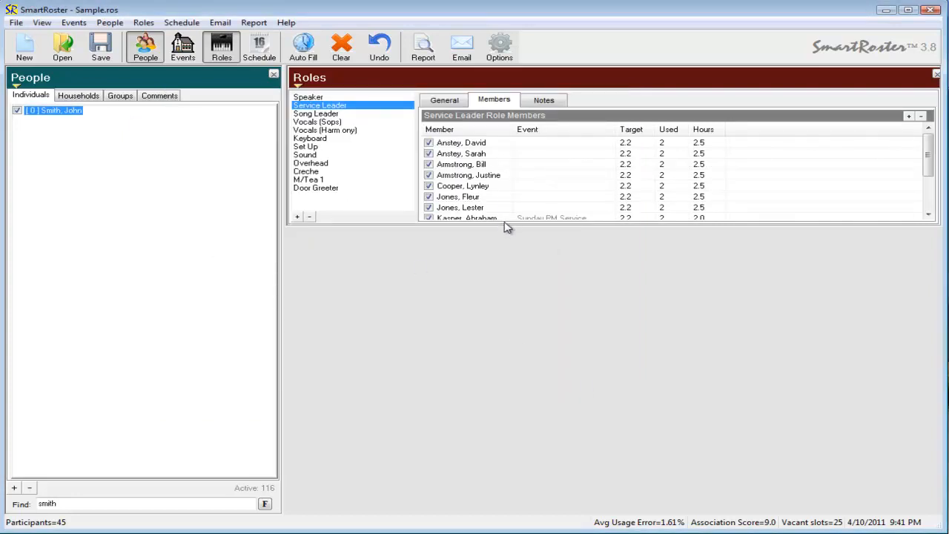
drag(504, 224, 505, 407)
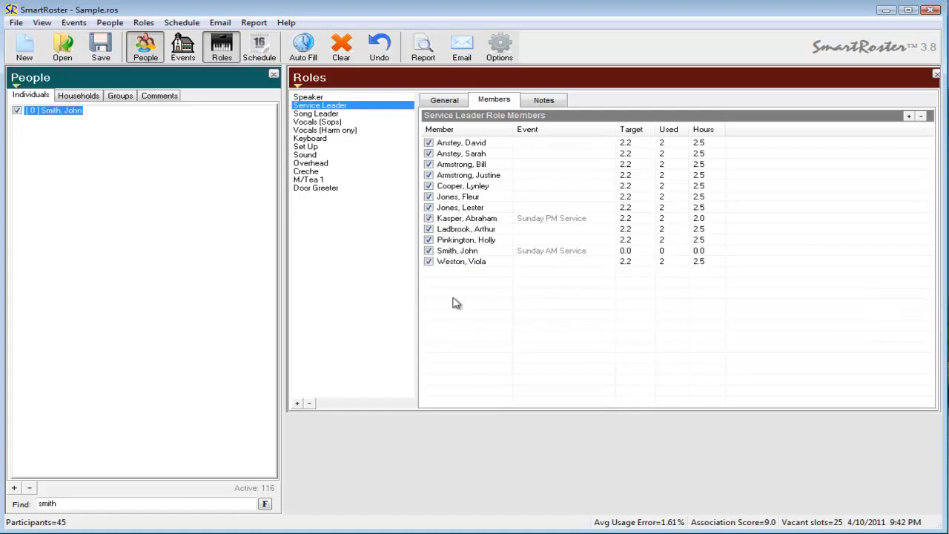
click(459, 252)
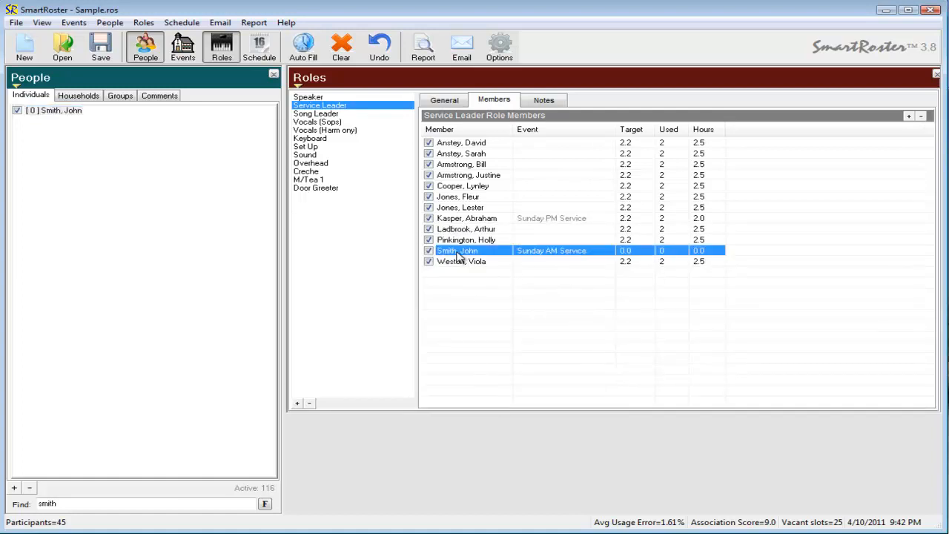
Examine the new person's entry in the Set Up role's member list
click(312, 147)
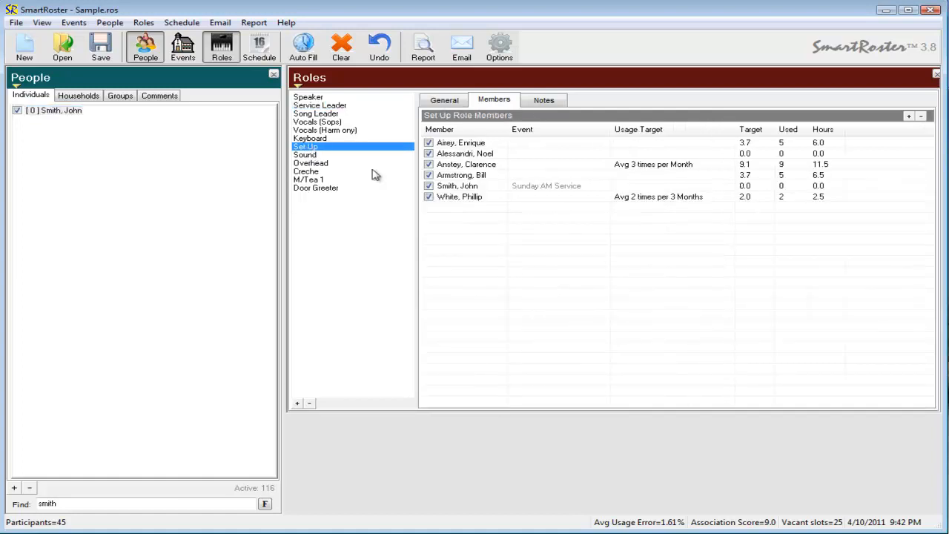
click(467, 187)
click(529, 154)
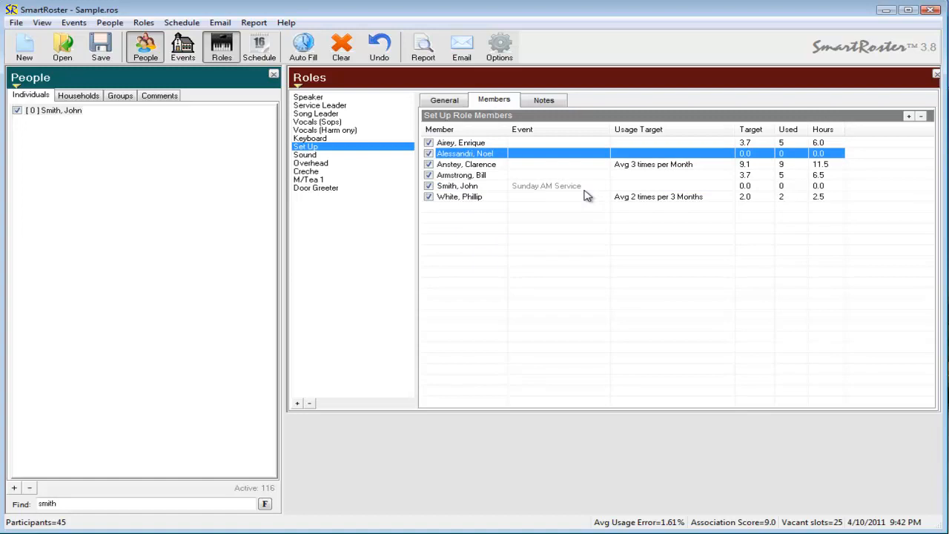
Review which events apply to the person in their record, and close it without saving
double_click(59, 110)
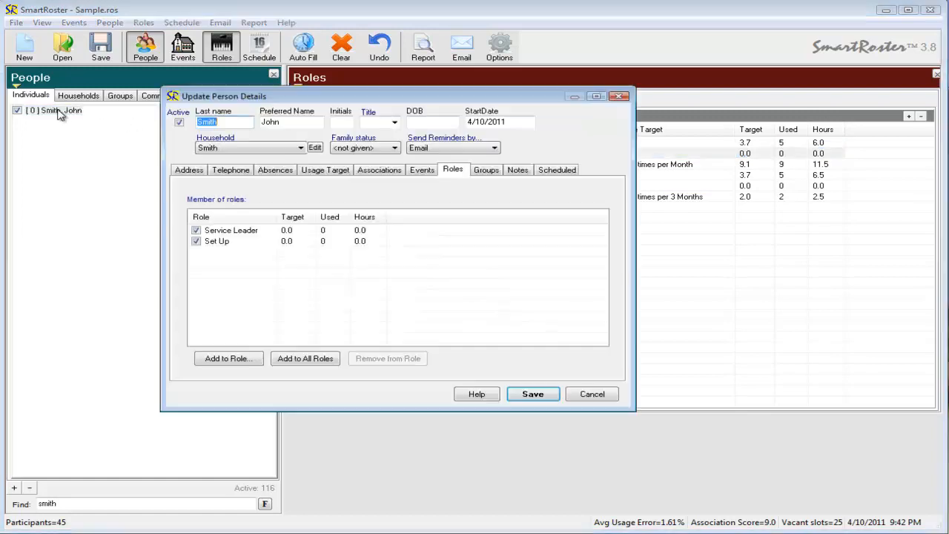
click(424, 170)
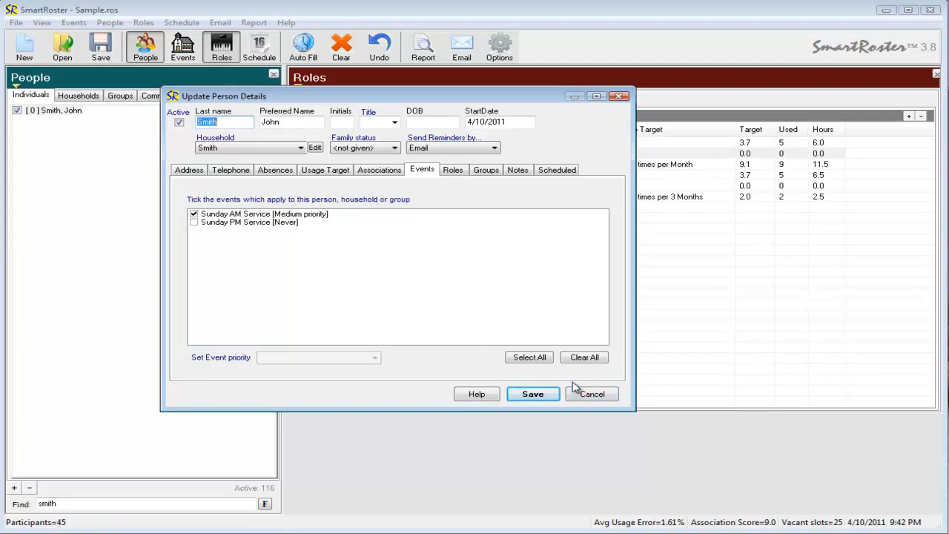
click(594, 394)
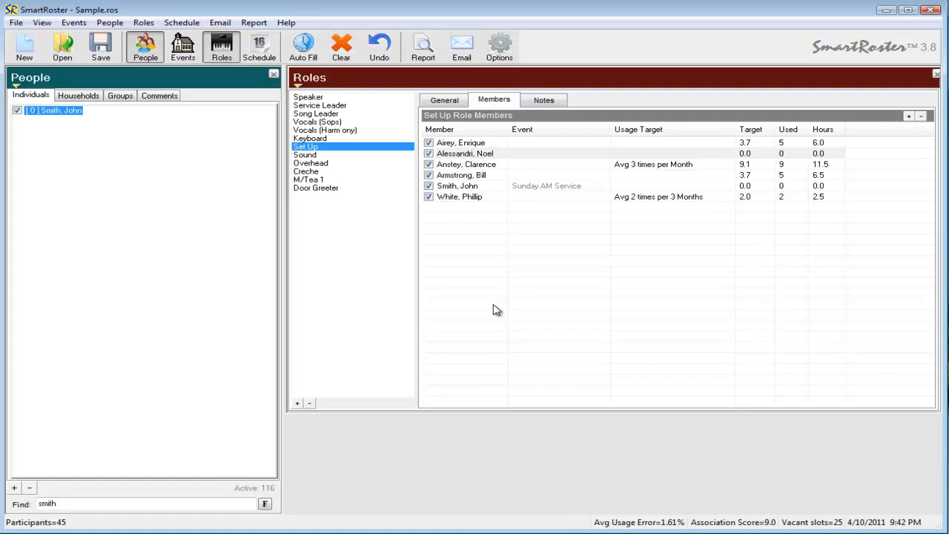
Reopen the new person's record and enter their e-mail address in the contact details
double_click(73, 111)
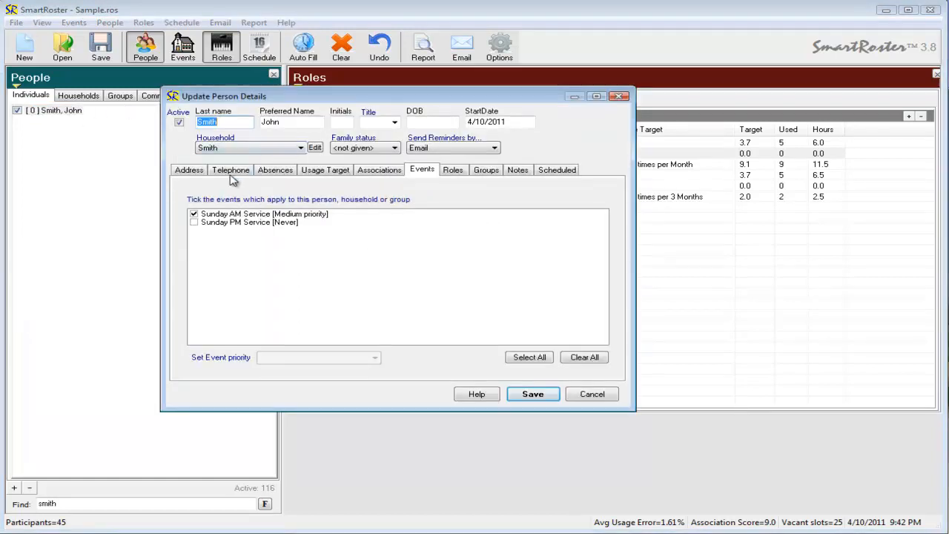
click(201, 172)
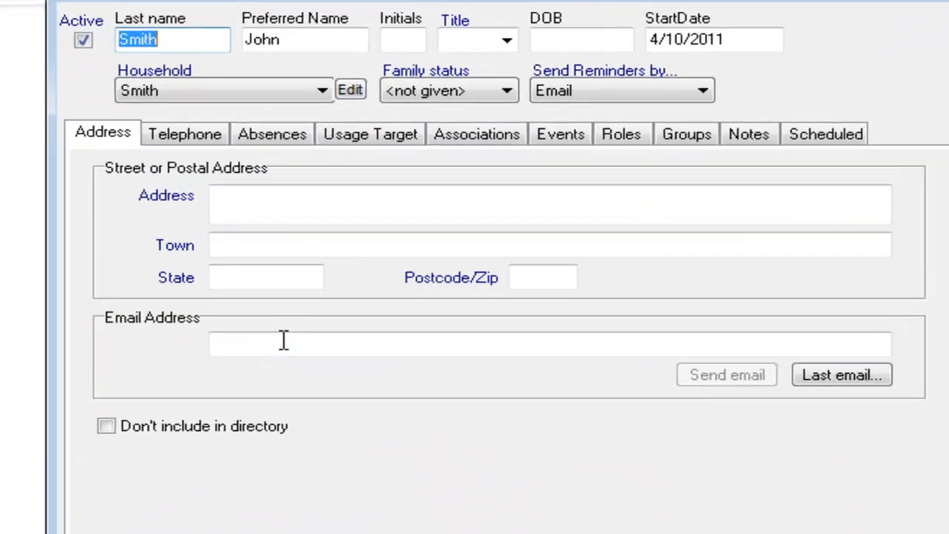
click(283, 340)
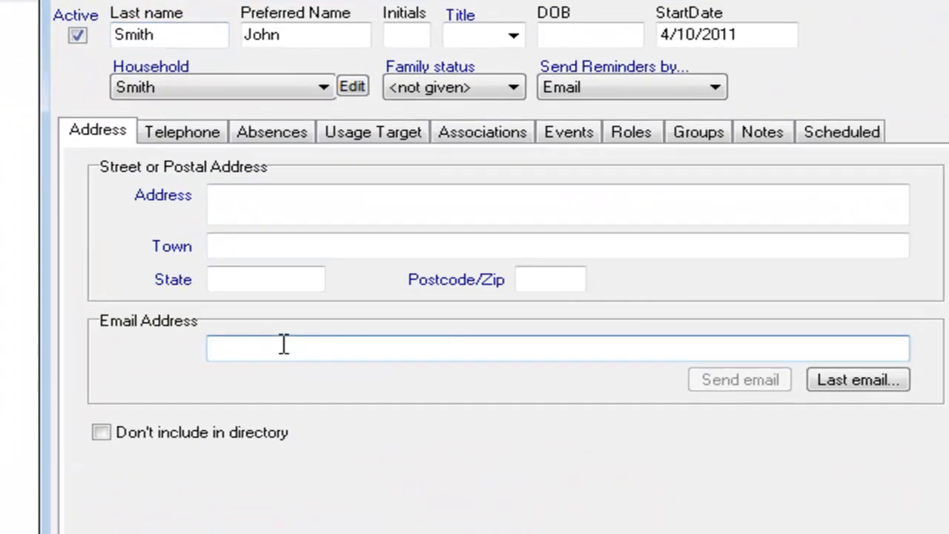
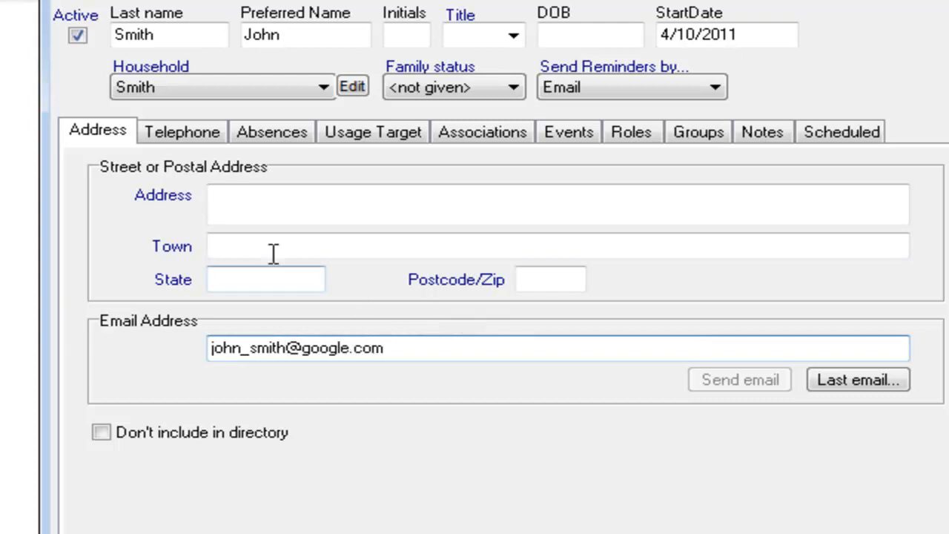
Enter the person's personal mobile number in their telephone details
click(221, 135)
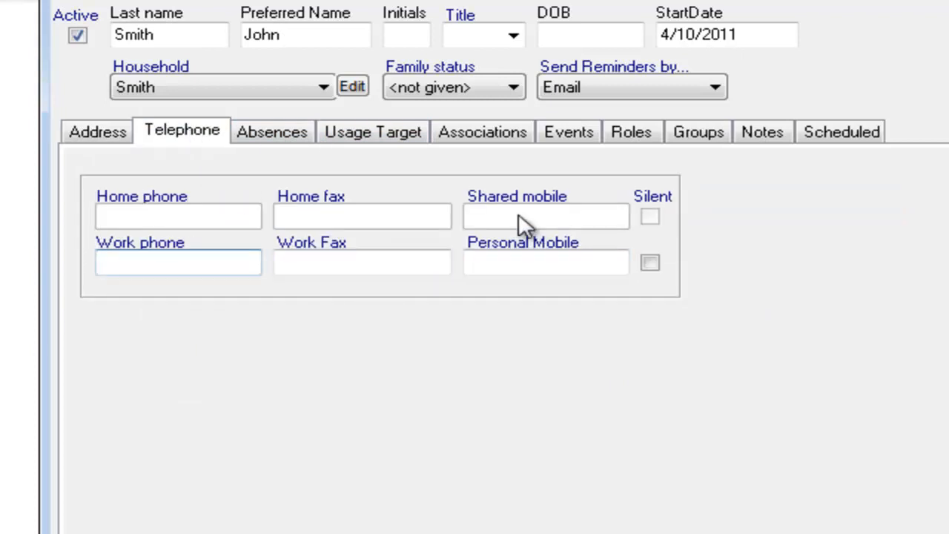
click(509, 266)
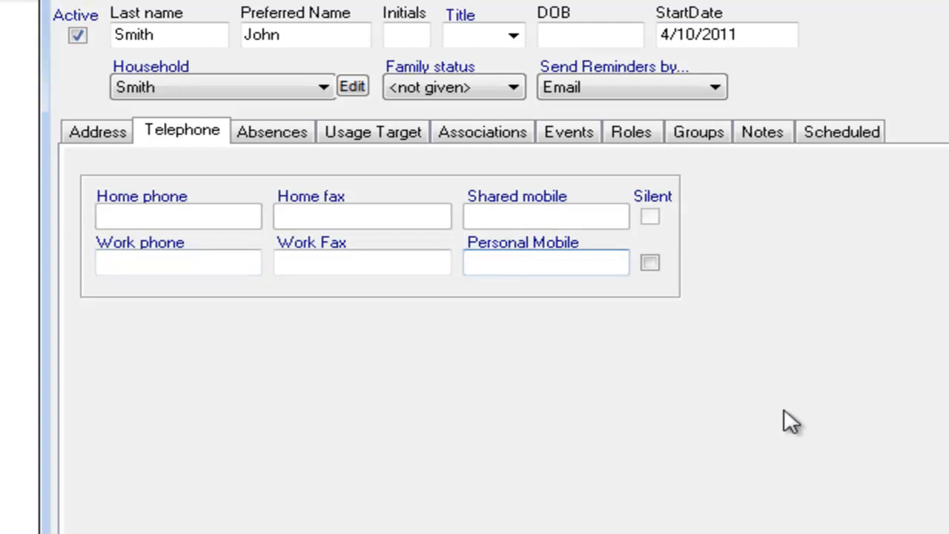
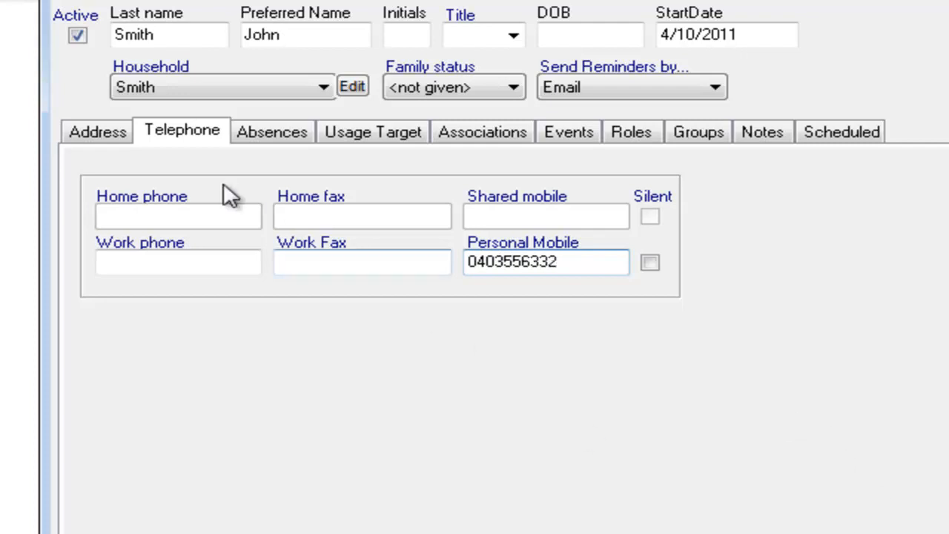
Set the person's reminder preference to "No Reminders, thanks" and close their record
click(96, 131)
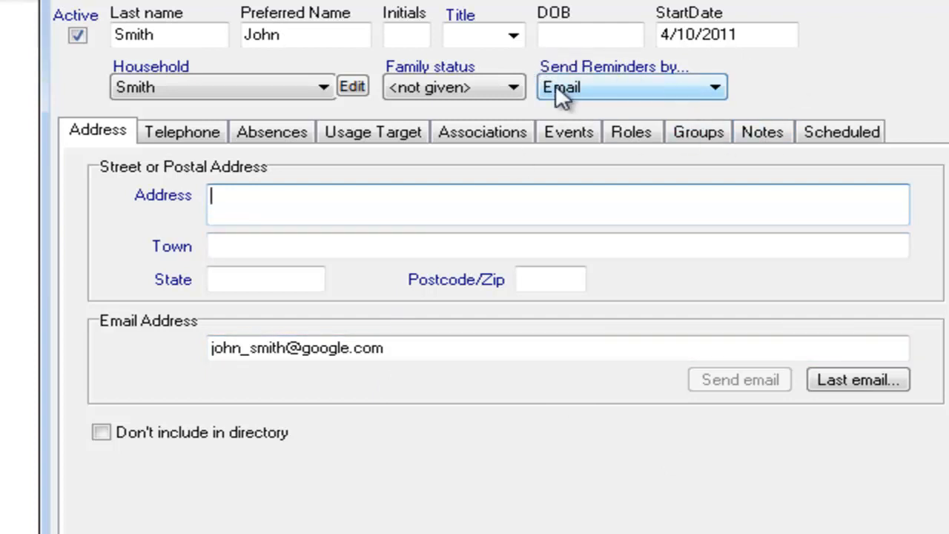
click(714, 87)
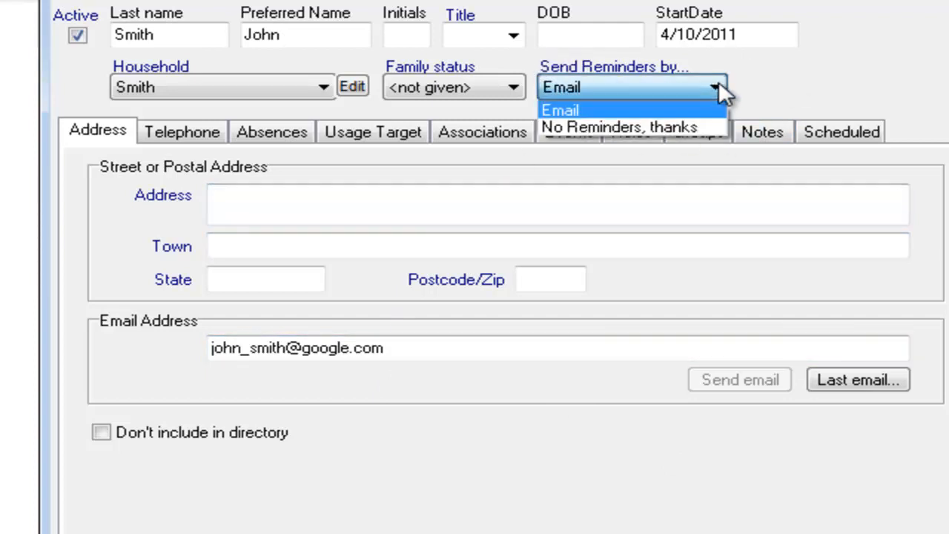
click(656, 126)
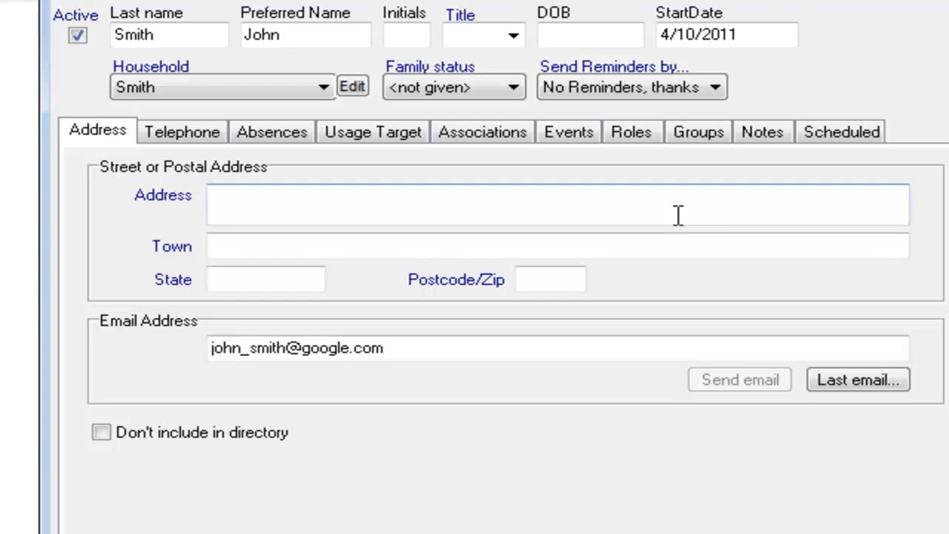
click(720, 88)
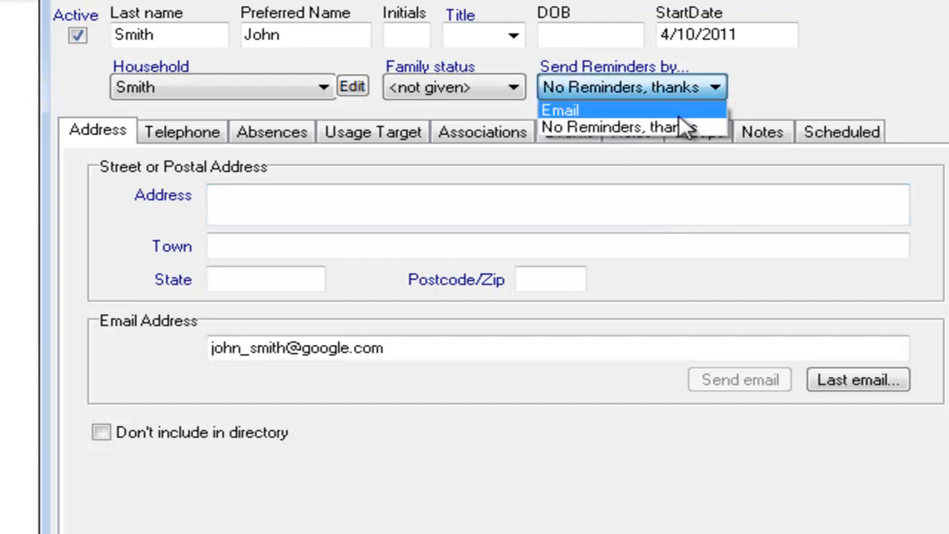
click(766, 88)
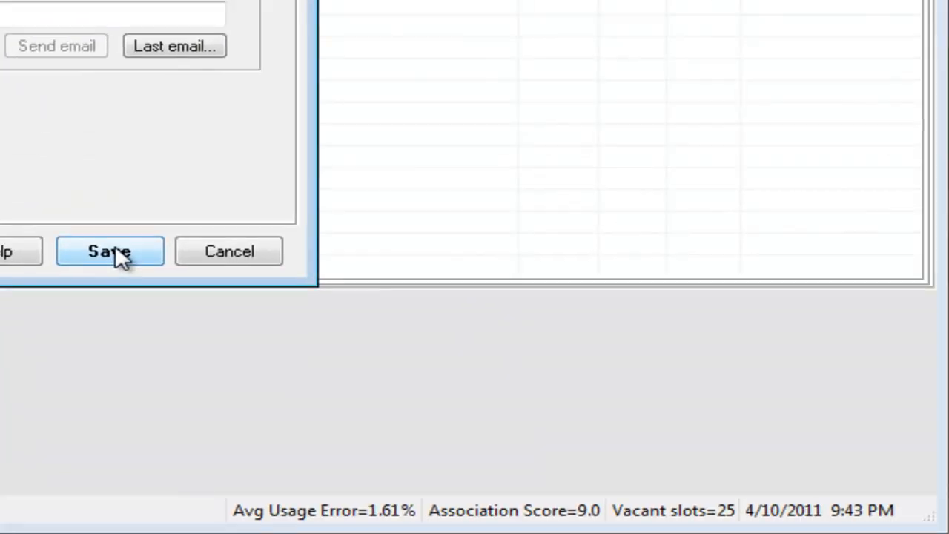
click(116, 250)
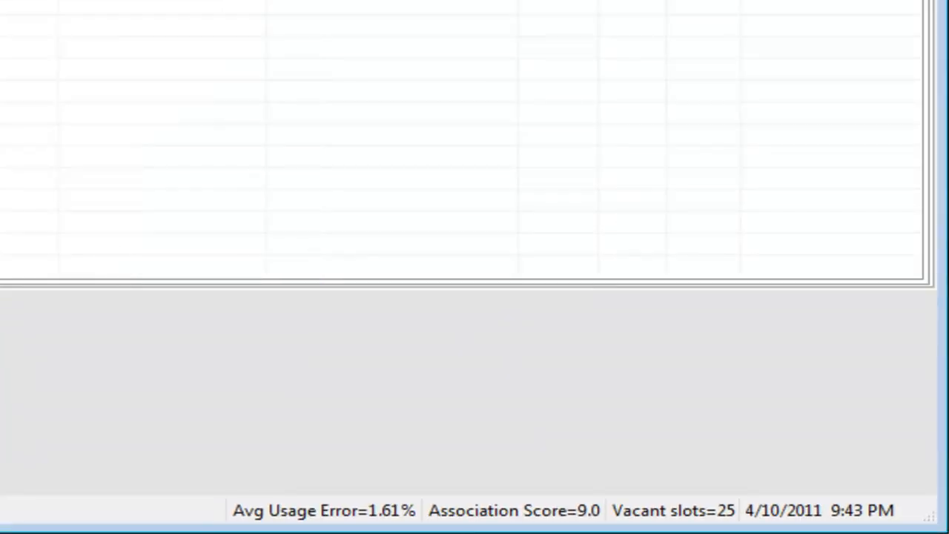